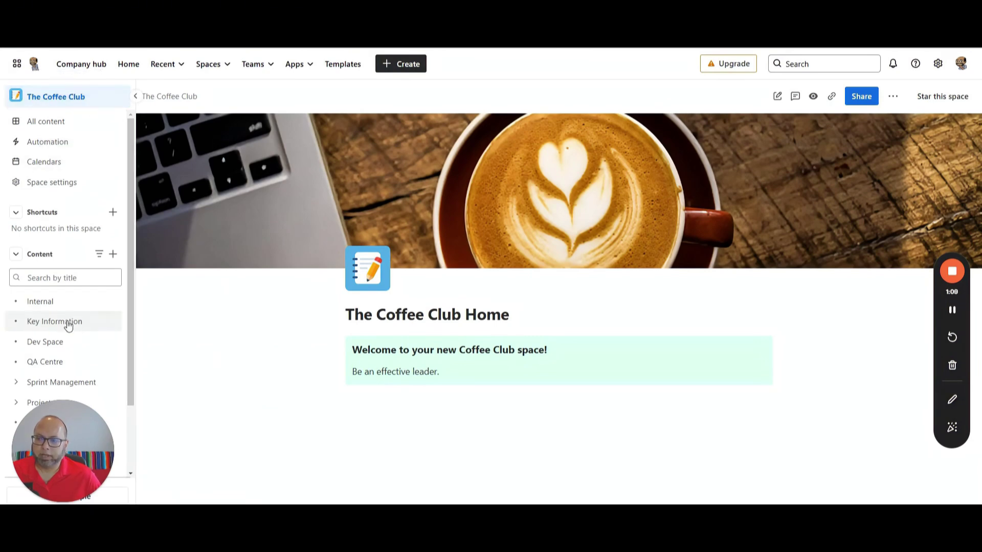
- Create a new blank page titled 'My Project Timelines'
left_click(405, 64)
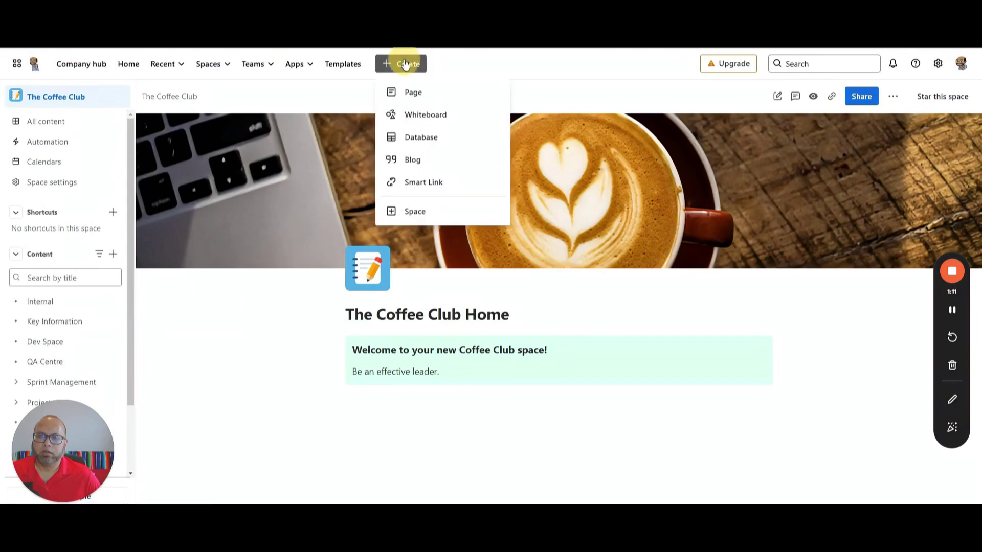
left_click(419, 93)
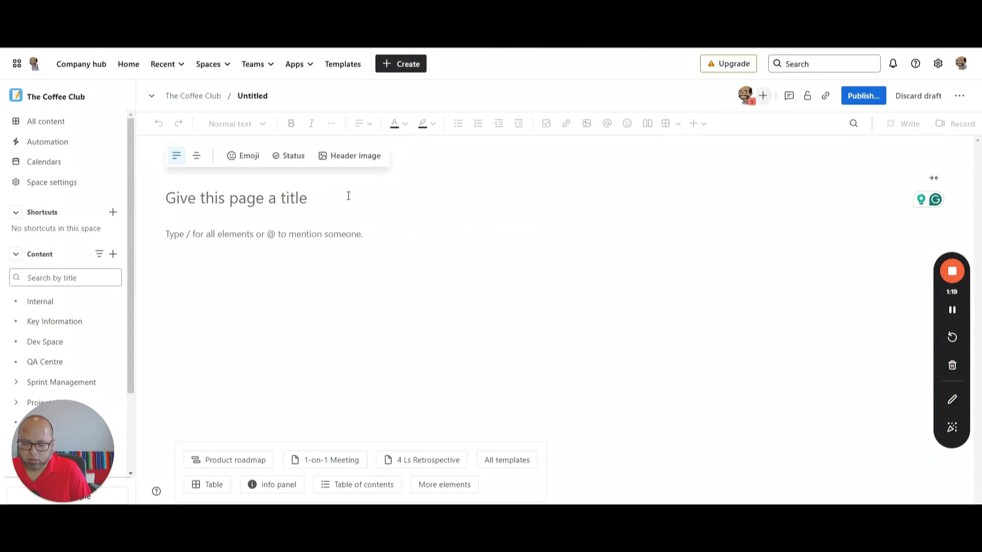
type("My Porhe")
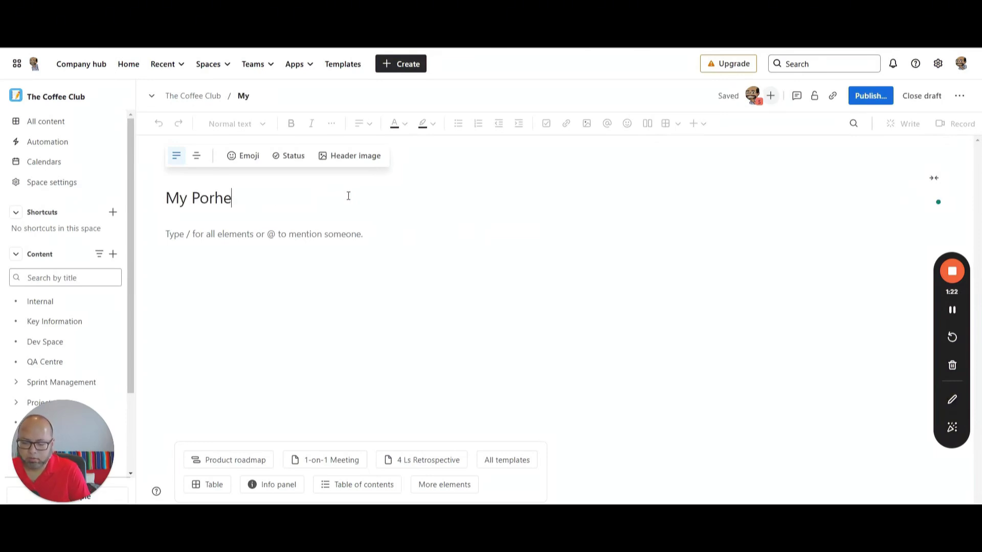
key("BackSpace")
type("ject")
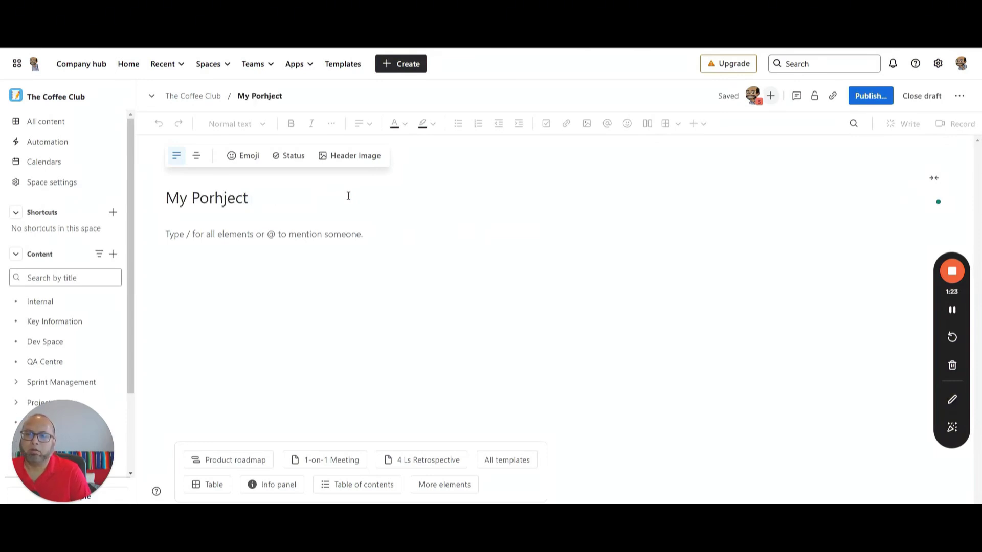
key("BackSpace")
key("BackSpace")
key("BackSpace")
key("BackSpace")
key("BackSpace")
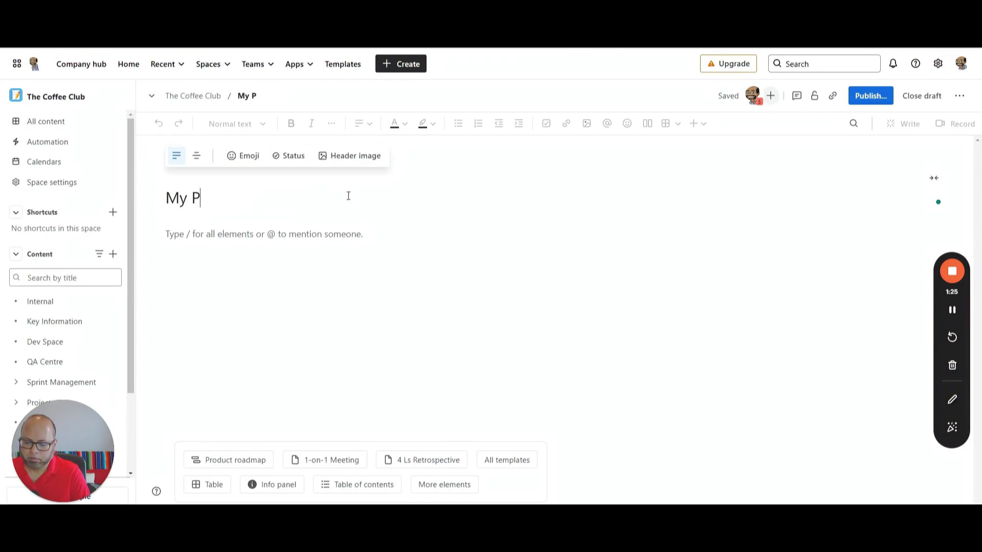
type("roject Ti")
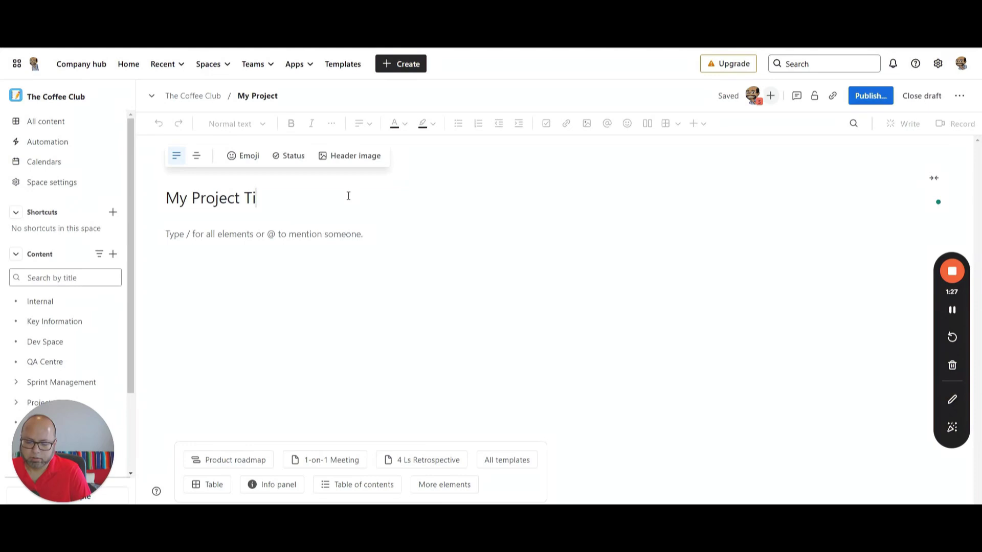
type("melines")
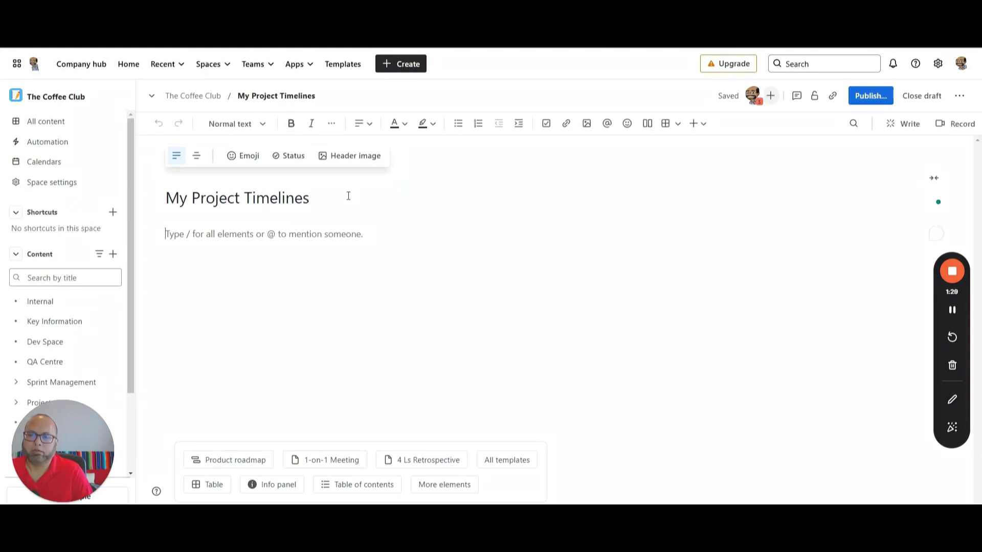
key("Return")
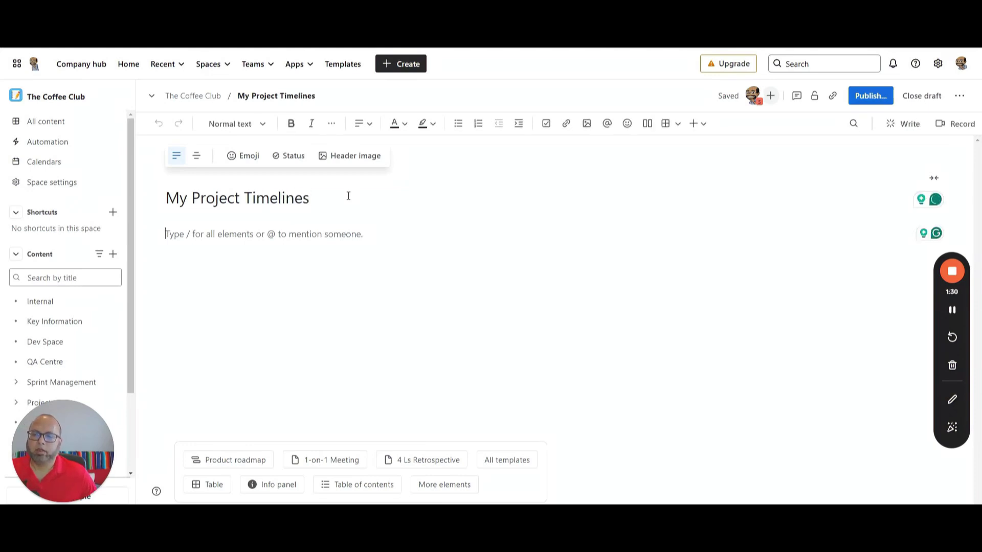
- Insert a Roadmap Planner into the page body by searching 'road'
left_click(705, 125)
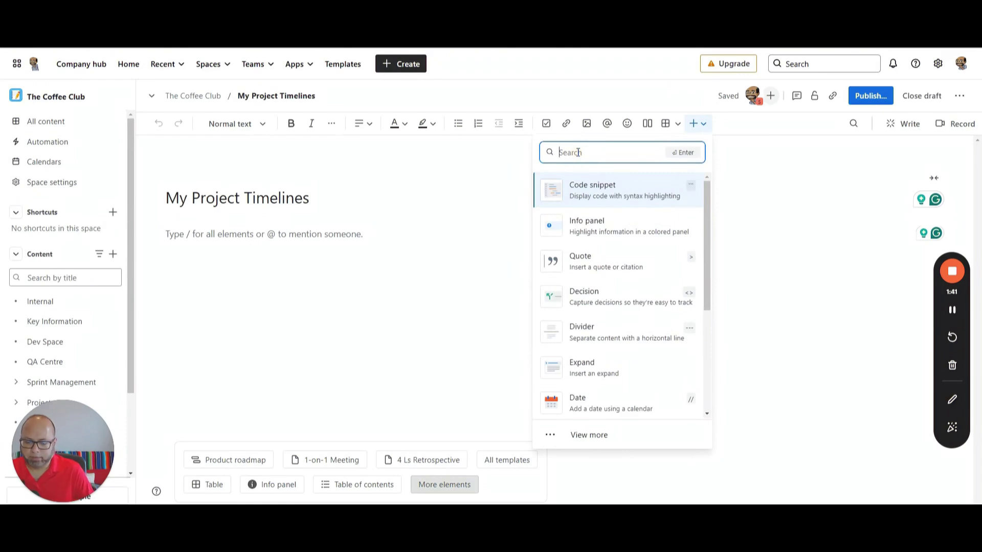
type("road")
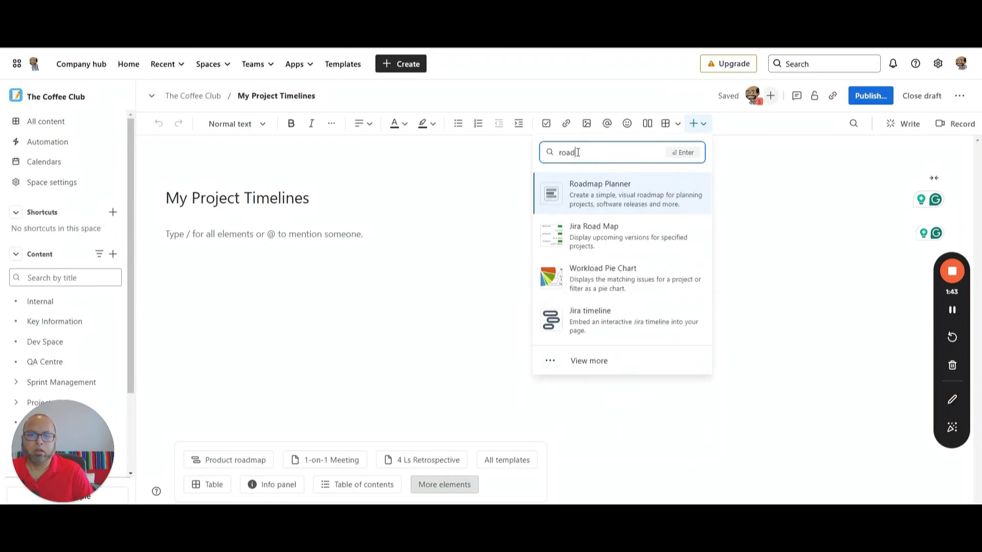
left_click(604, 192)
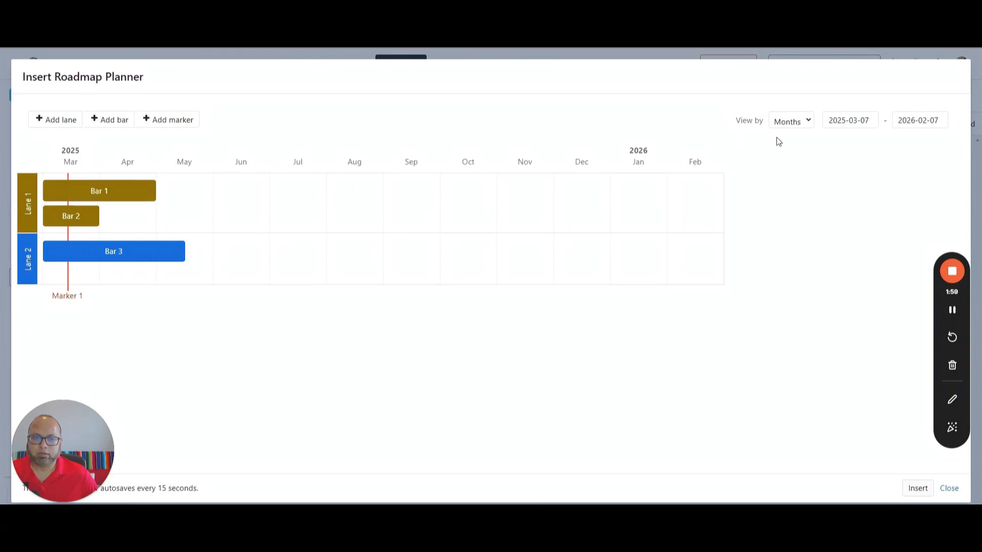
- Set the roadmap start date to 3 February 2025
left_click(810, 125)
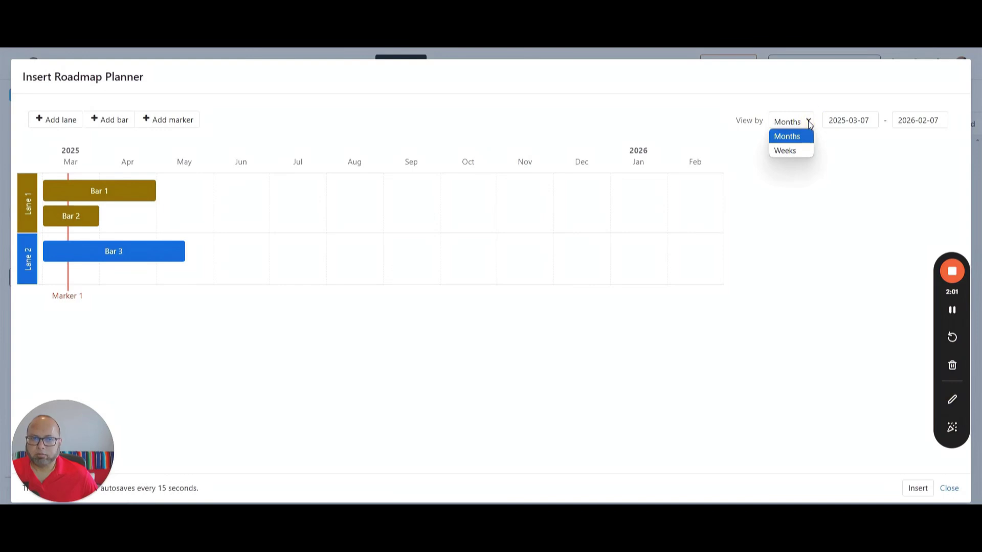
left_click(810, 124)
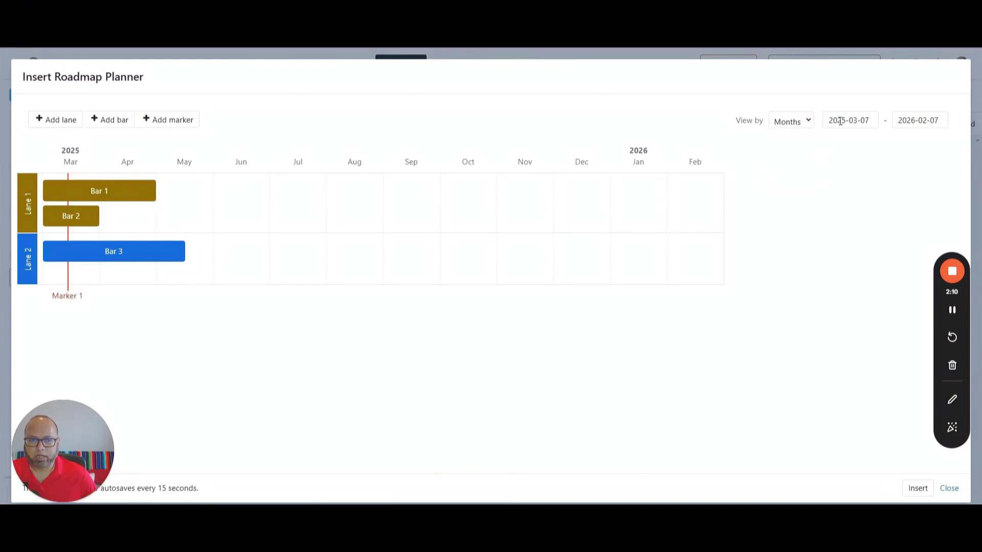
left_click(840, 121)
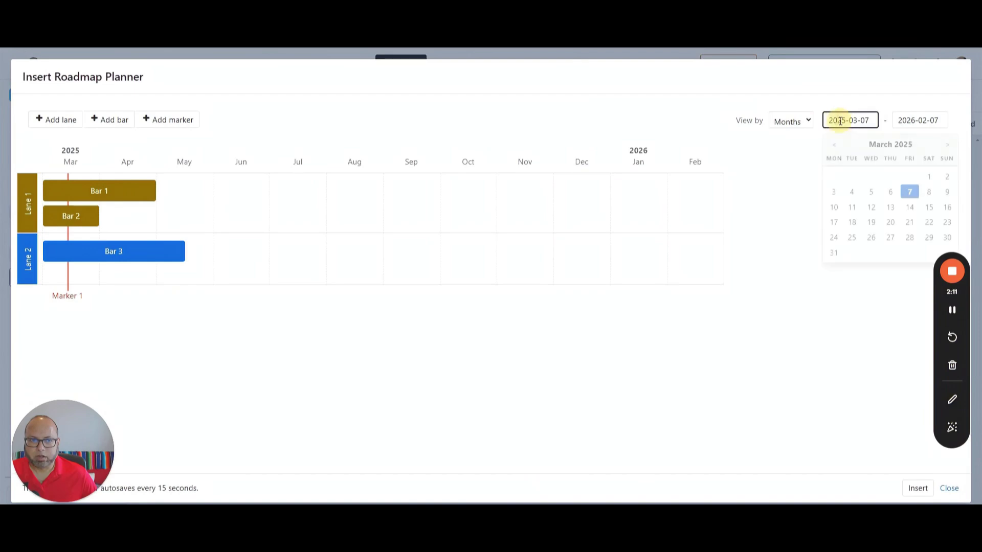
left_click(835, 146)
left_click(834, 193)
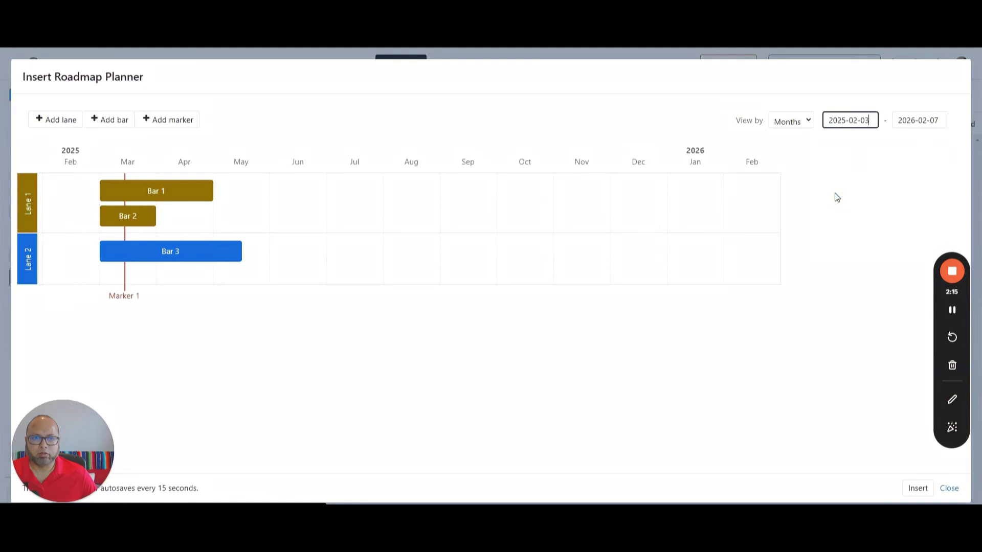
- Set the roadmap end date to 31 March 2025 and show the timeline by weeks
left_click(905, 123)
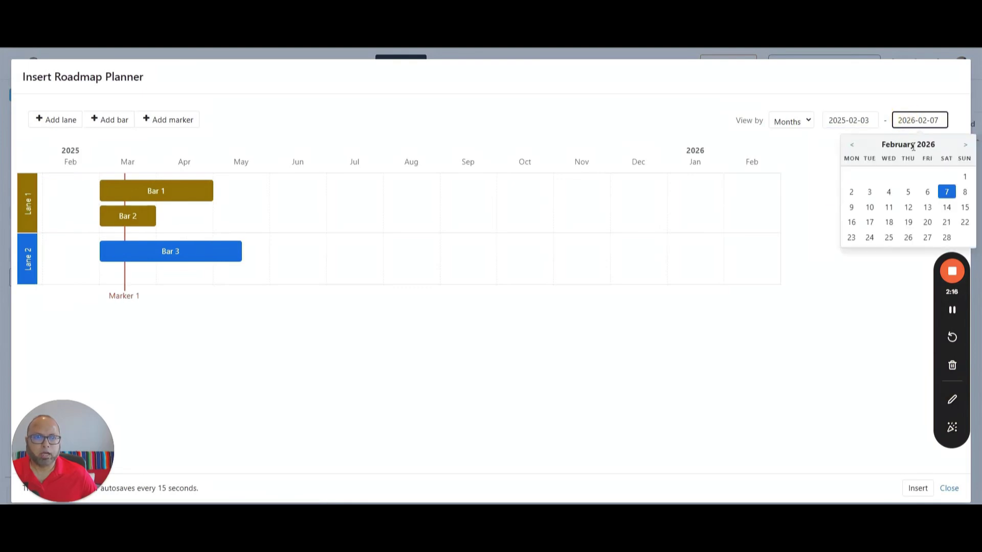
left_click(852, 146)
left_click(851, 146)
left_click(852, 146)
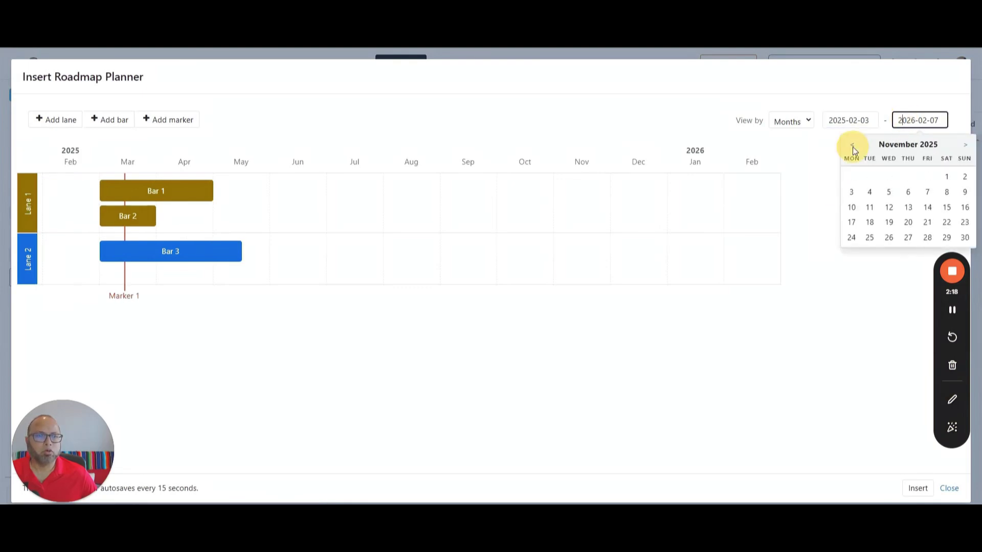
left_click(852, 147)
left_click(851, 147)
left_click(851, 147)
left_click(851, 146)
left_click(852, 146)
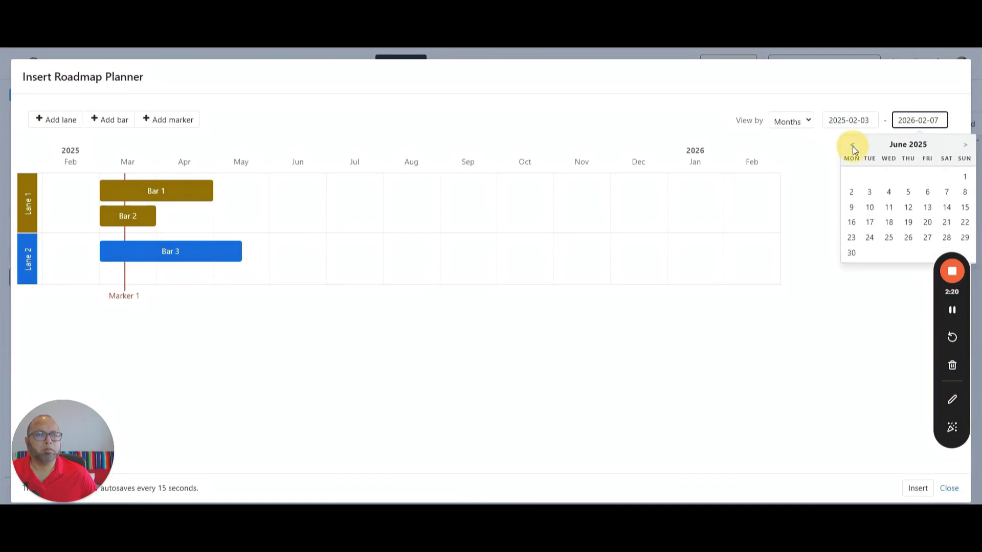
left_click(852, 146)
left_click(852, 146)
left_click(852, 147)
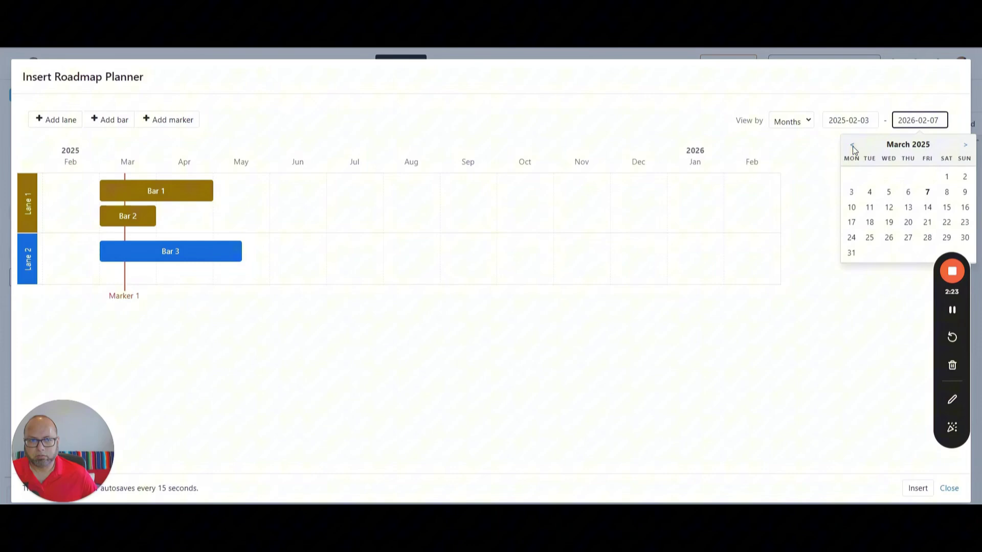
left_click(851, 253)
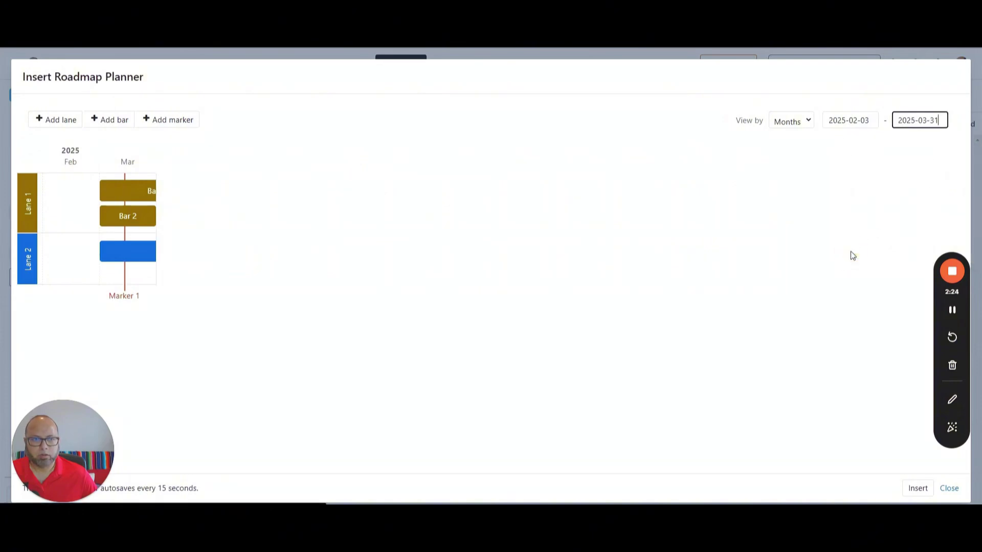
left_click(810, 124)
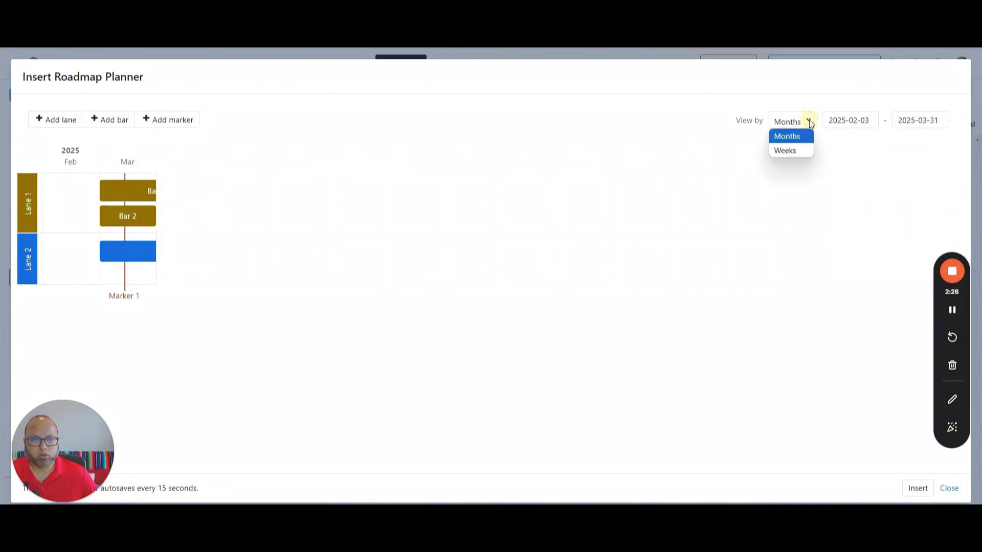
left_click(794, 155)
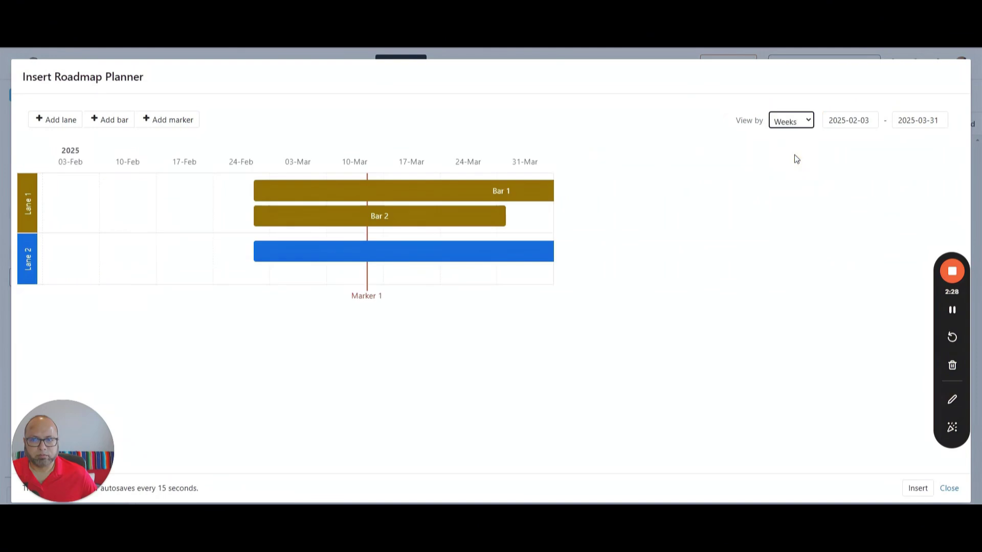
- Rename the first lane from Lane 1 to 'Project A'
left_click(30, 211)
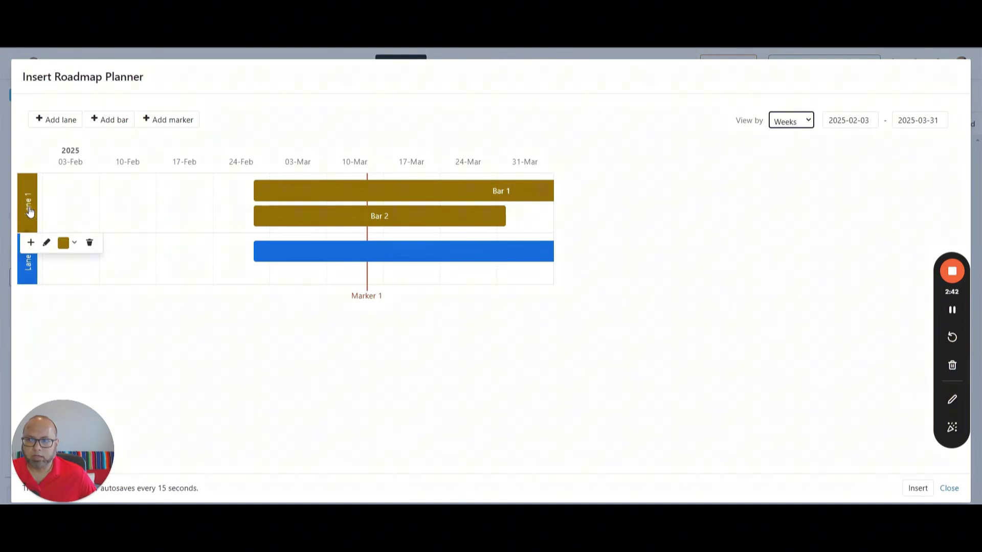
left_click(47, 243)
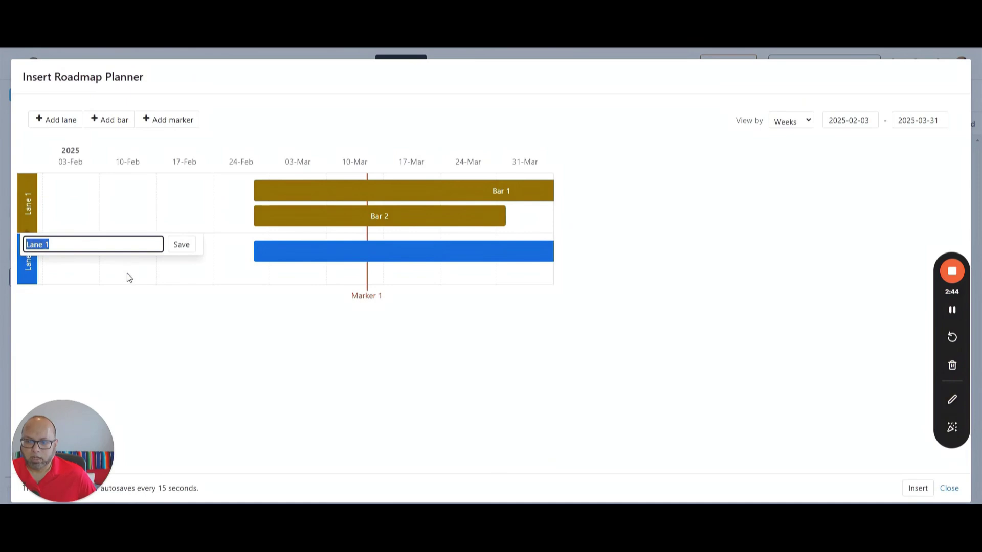
type("Proje")
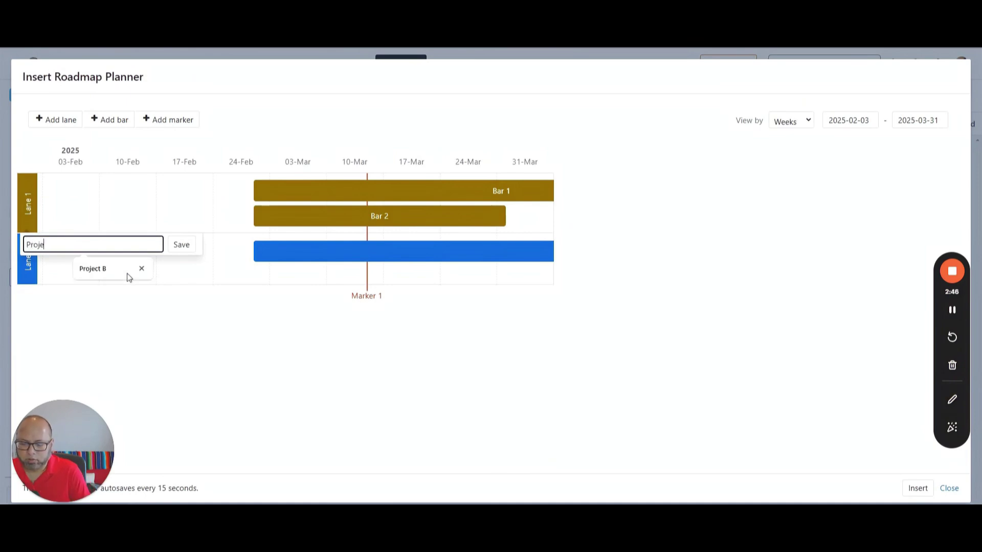
type("ct ")
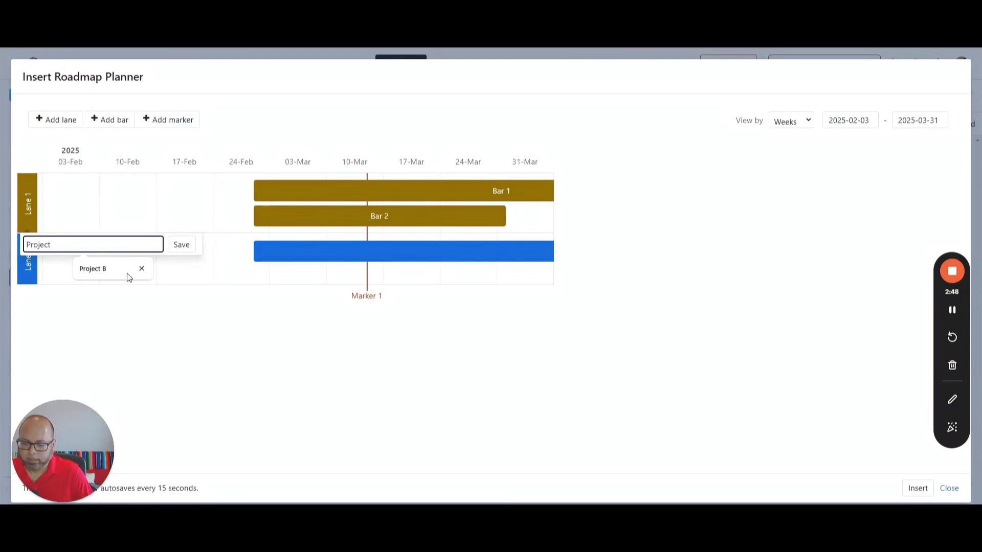
type("A")
key("Return")
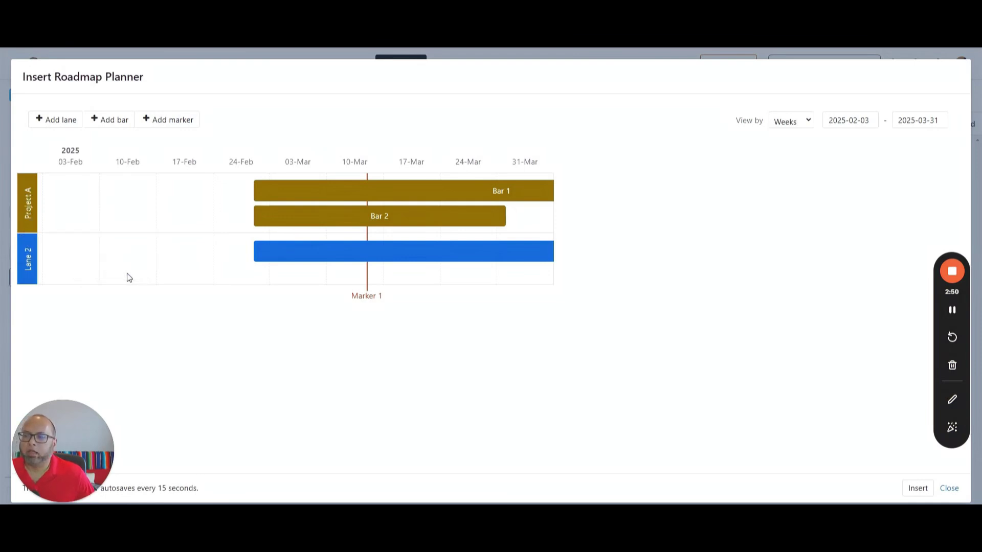
- Rename the second lane from Lane 2 to 'Project B'
left_click(30, 263)
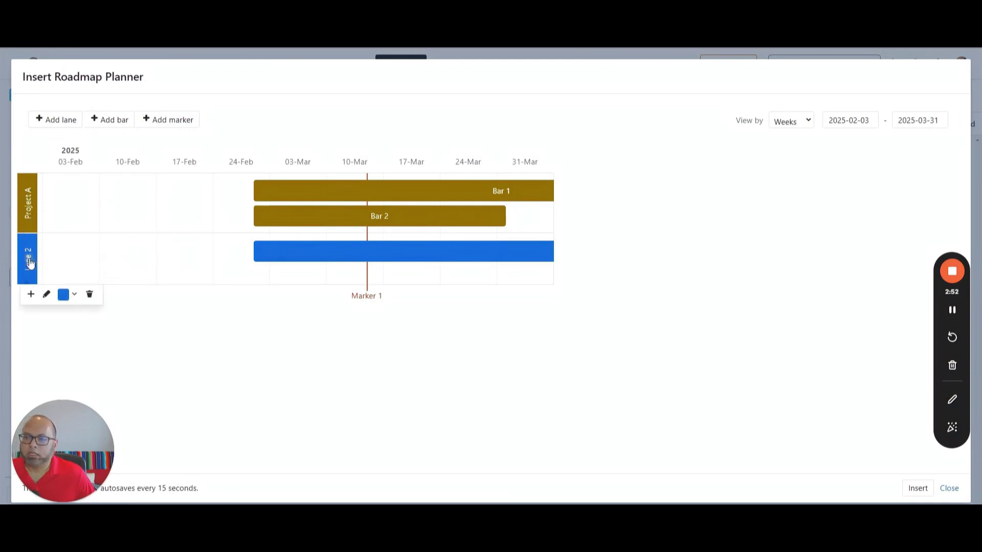
left_click(45, 294)
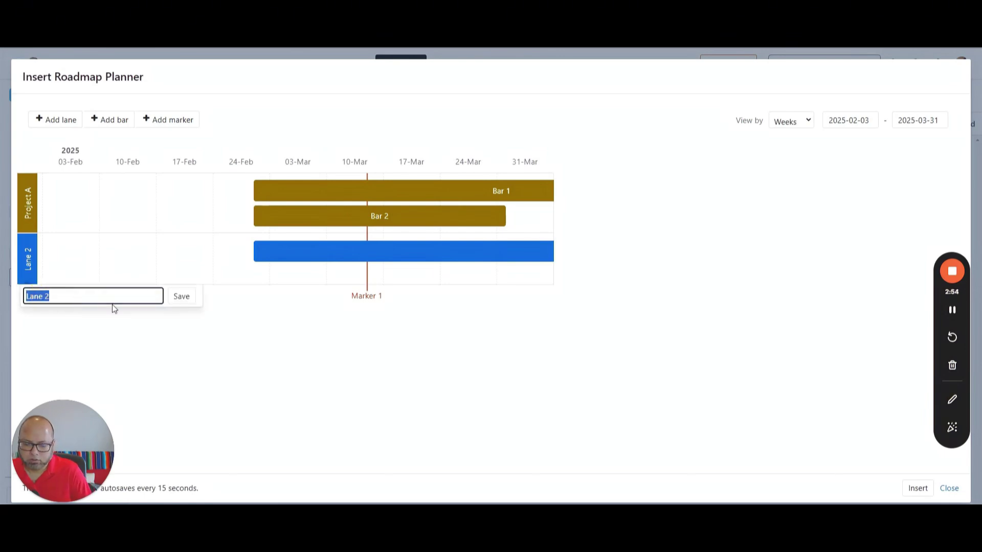
type("P")
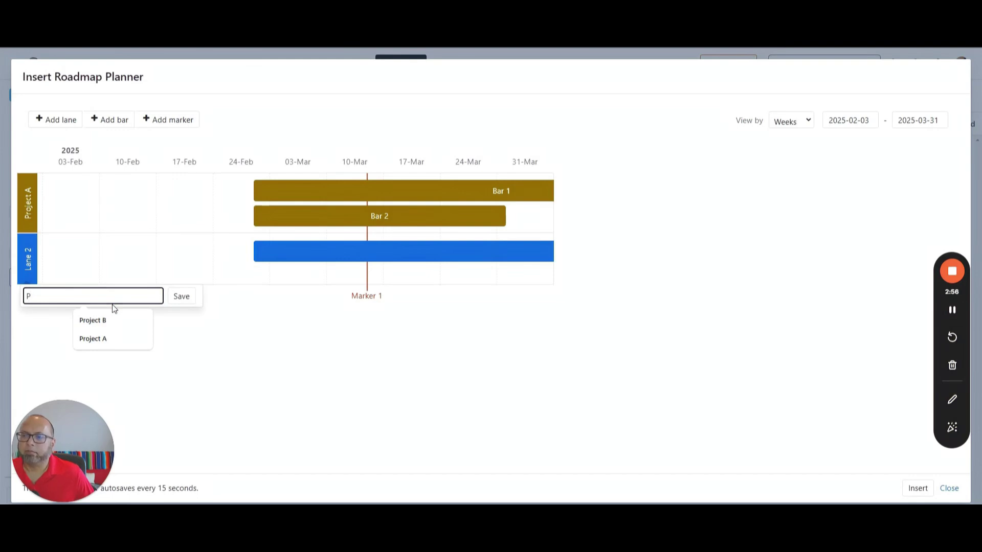
left_click(92, 320)
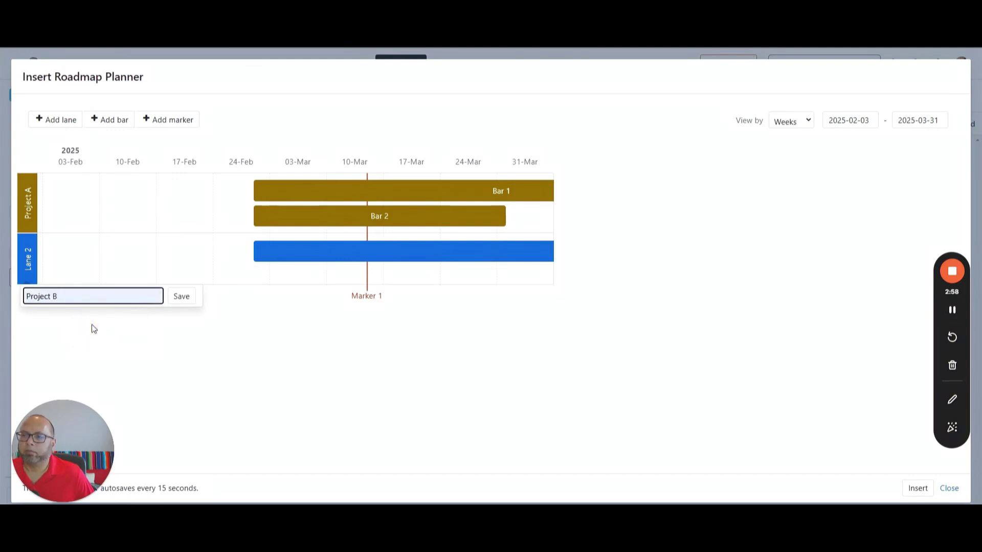
left_click(182, 297)
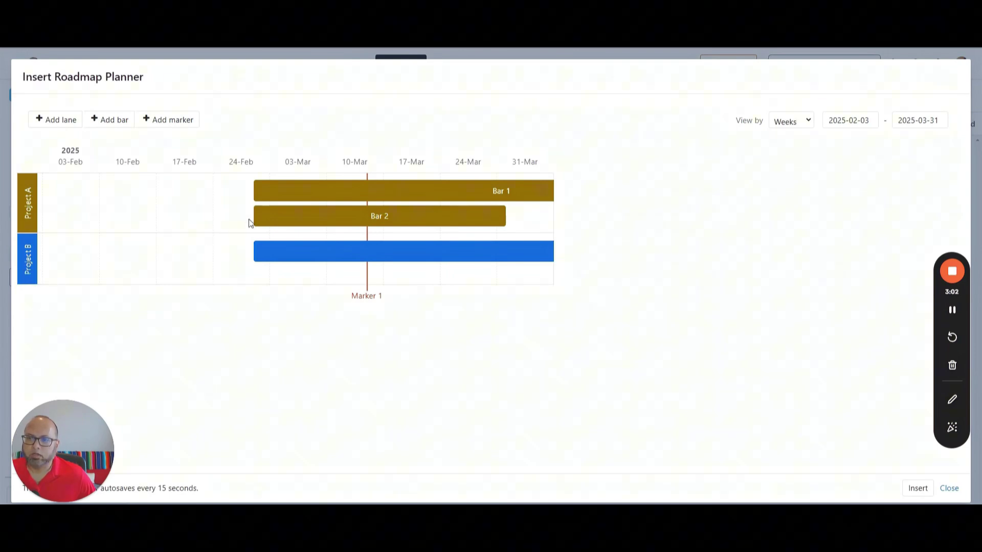
- Make Bar 1 span 03-Feb to about 10-Feb and name it 'Requirements'
left_click_drag(273, 196, 67, 190)
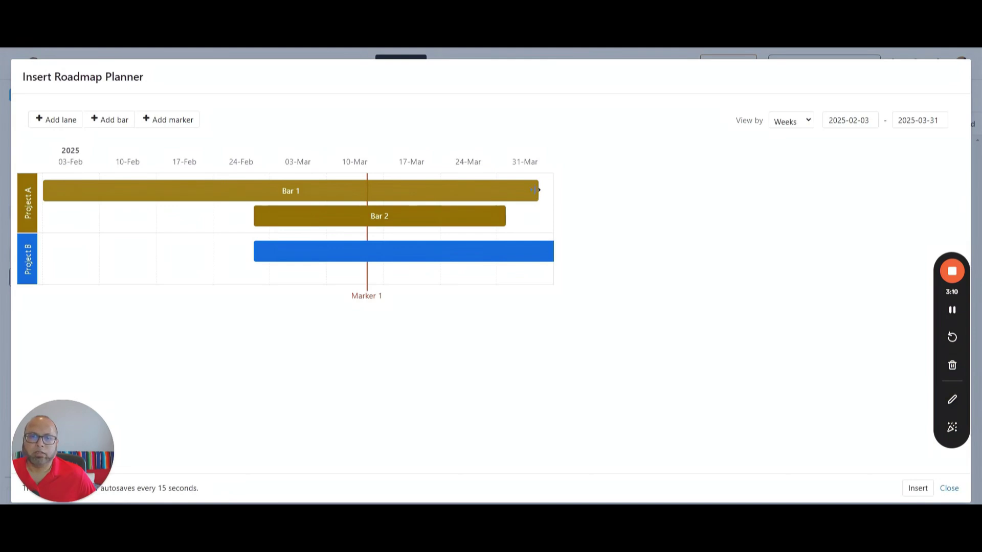
left_click_drag(537, 190, 102, 187)
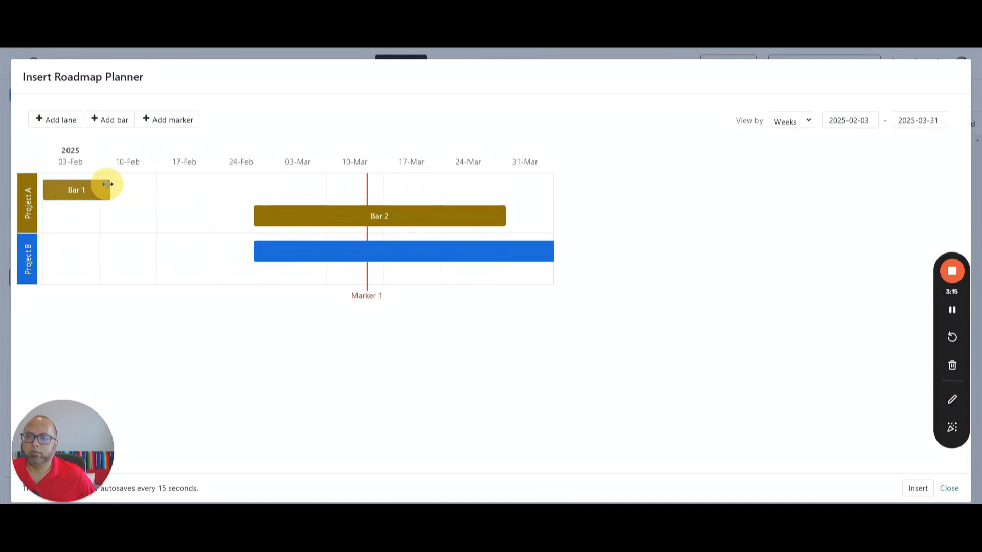
left_click(74, 193)
left_click(135, 157)
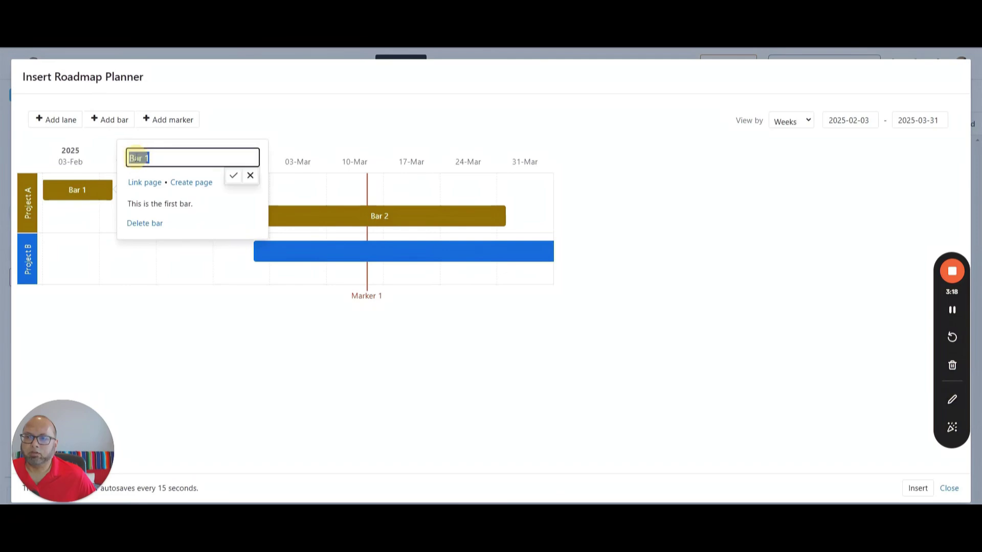
type("Req")
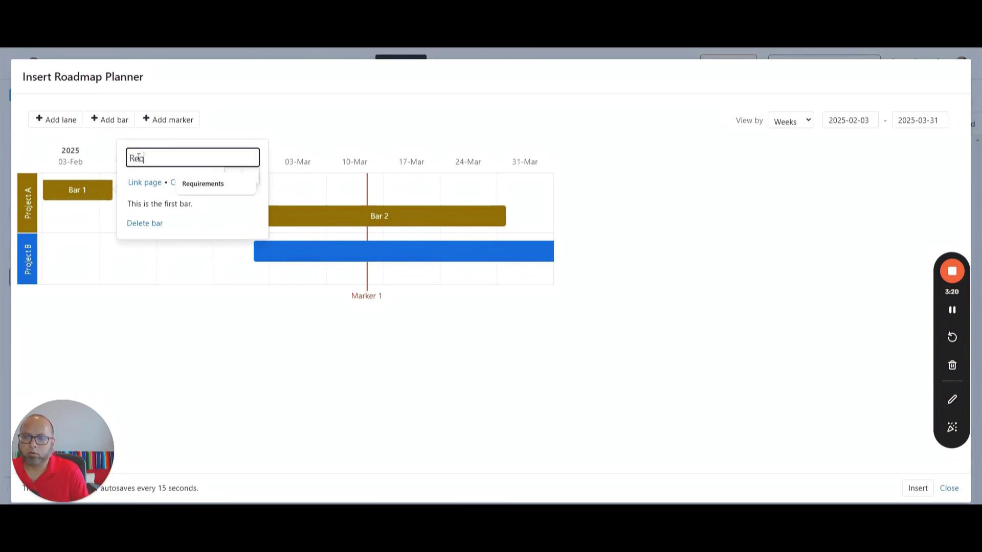
left_click(195, 185)
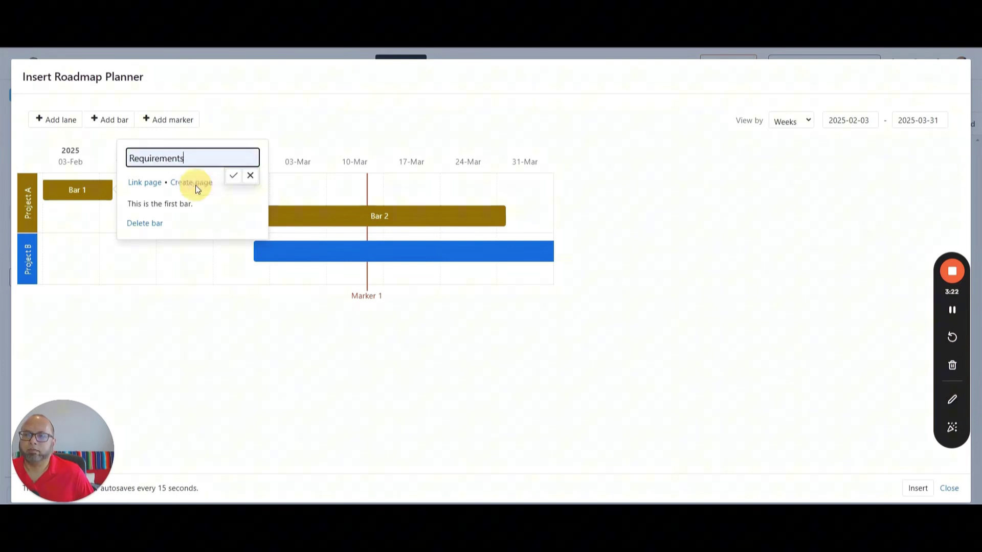
left_click(233, 177)
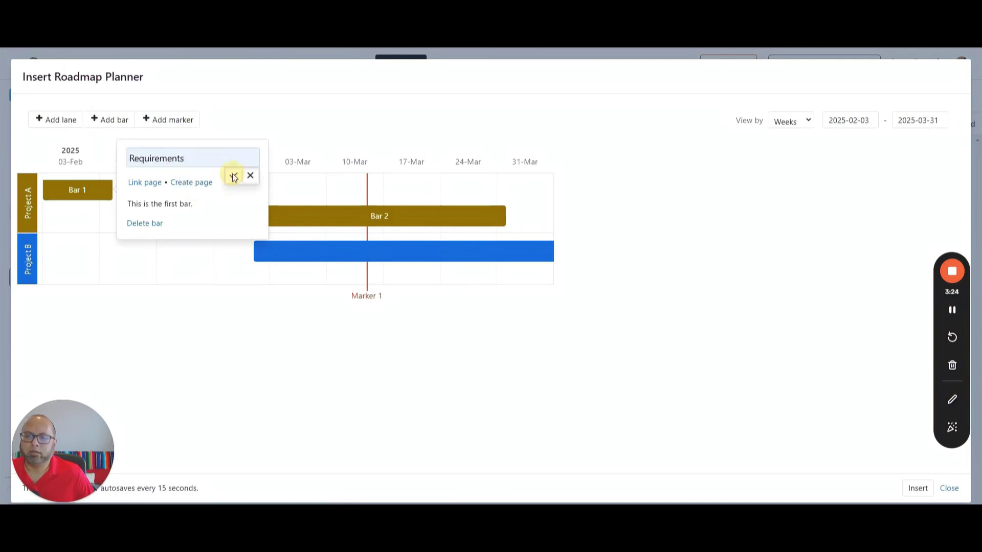
left_click(192, 309)
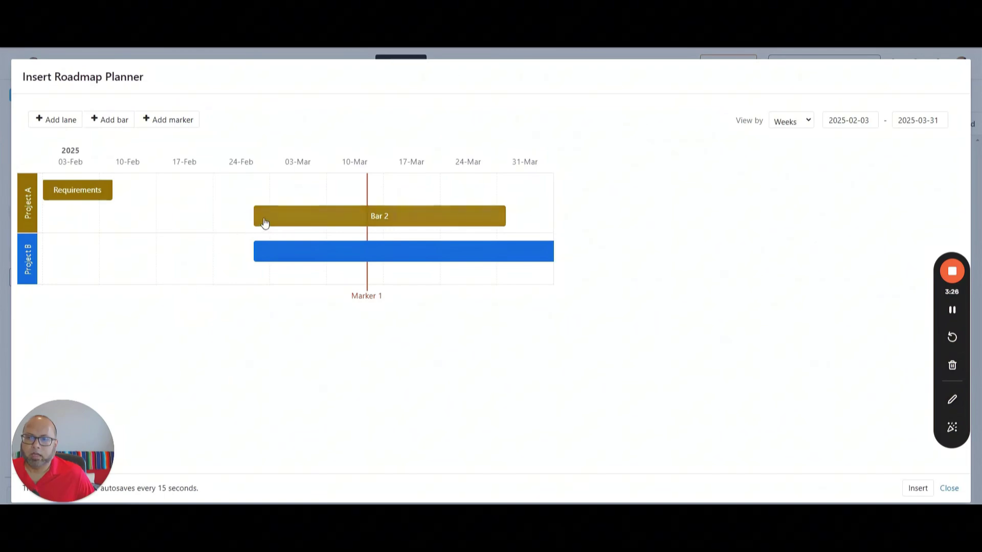
- Move Bar 2 after Requirements, shorten it to about 03-Mar, and choose the name Development
left_click_drag(265, 223, 127, 192)
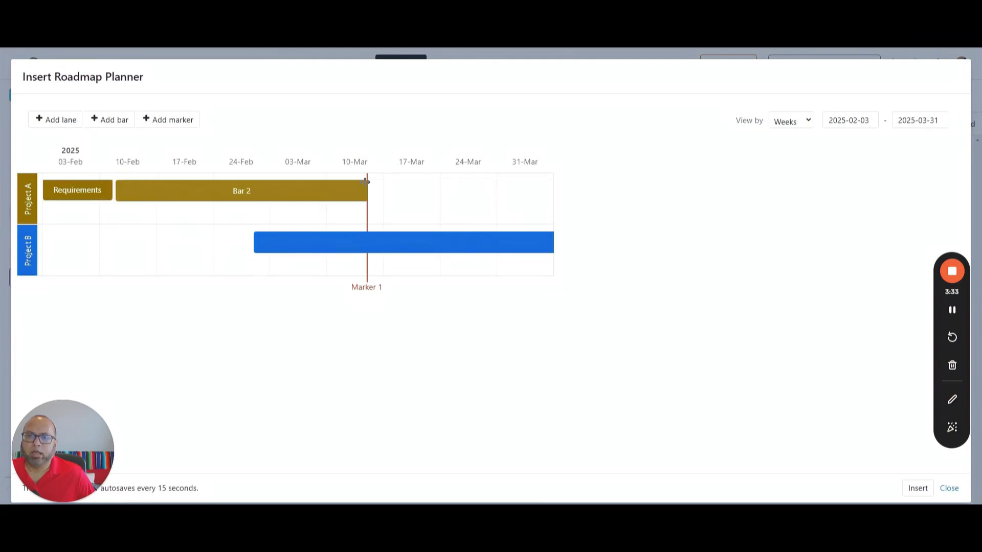
left_click_drag(365, 182, 271, 187)
left_click(193, 191)
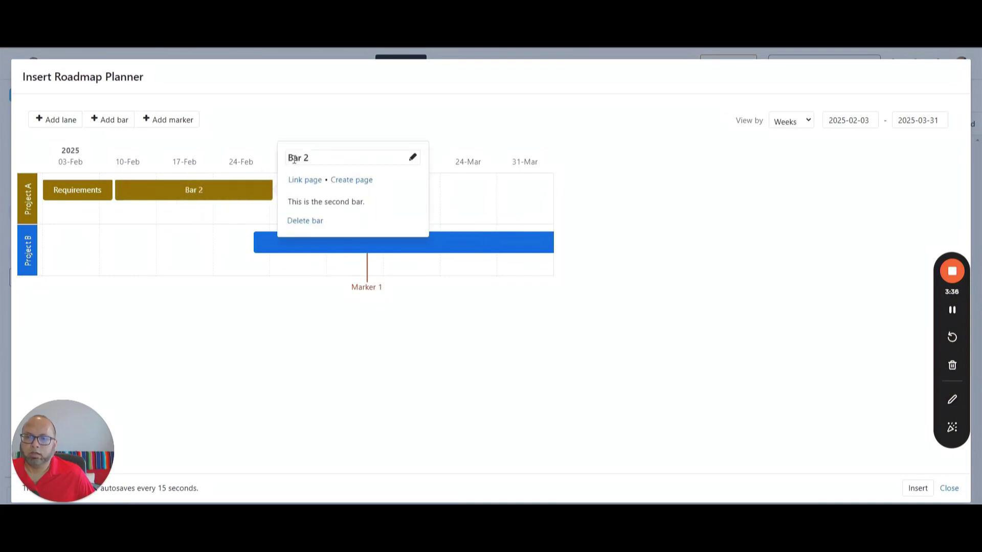
left_click(294, 159)
type("De")
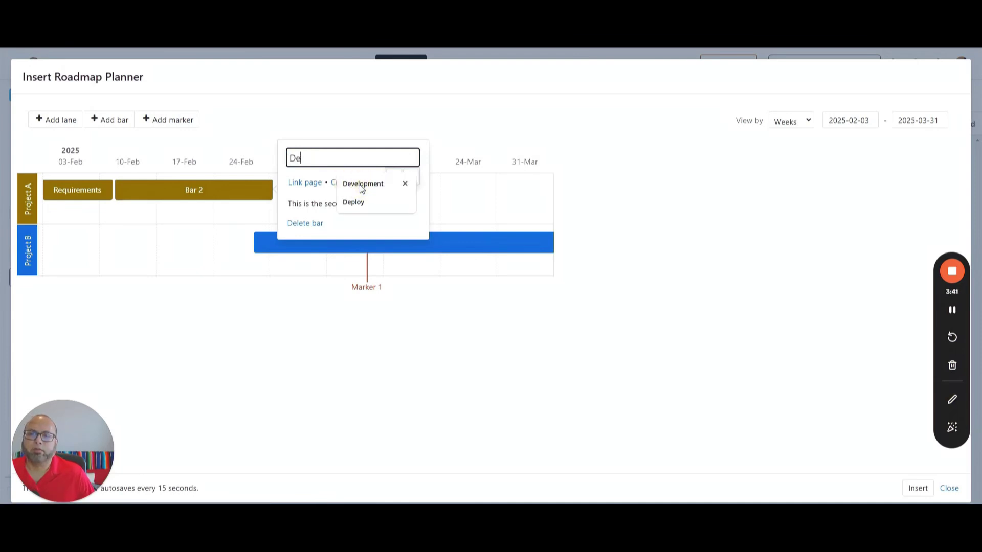
type("ve")
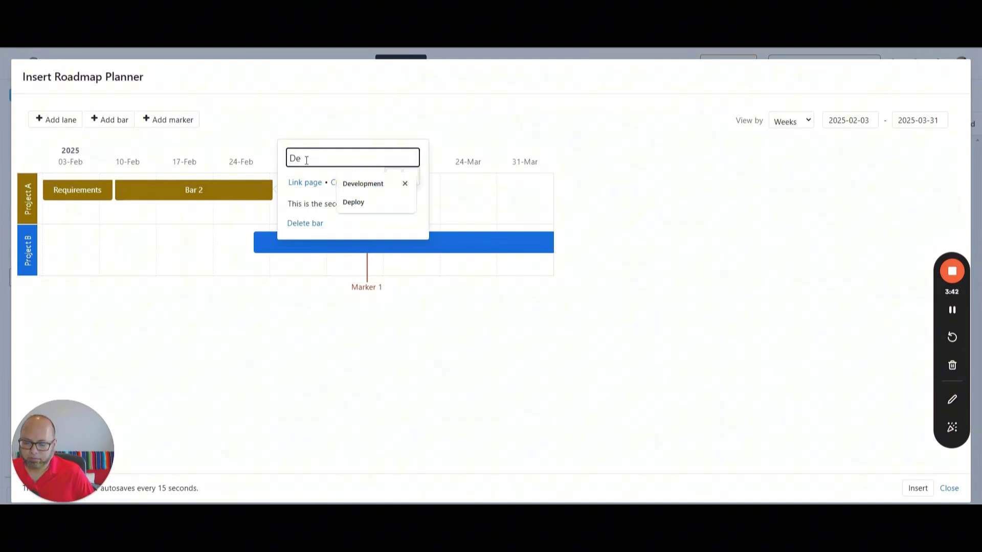
left_click(377, 183)
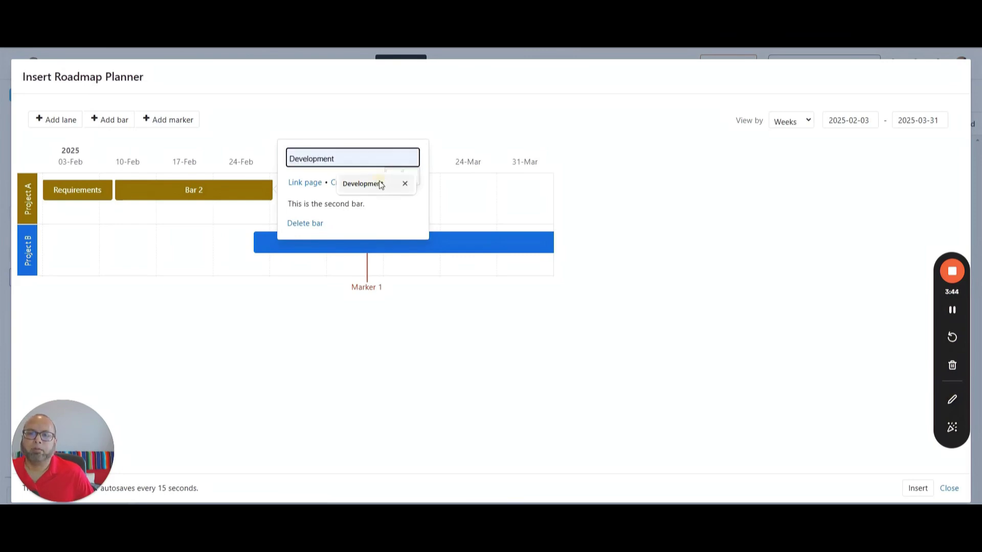
- Confirm Development, then add a 'Testing' bar after it running to about 24-Mar
left_click(394, 177)
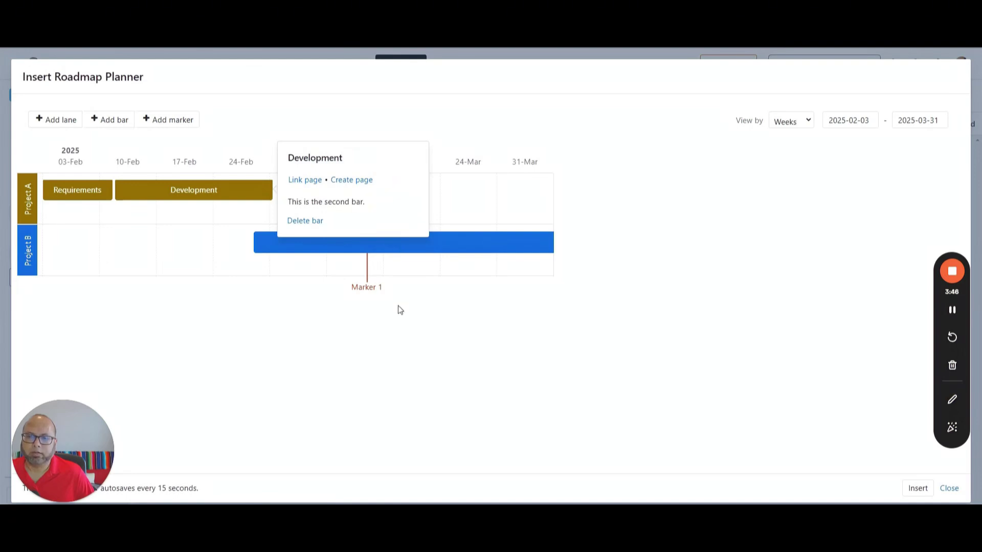
left_click(260, 313)
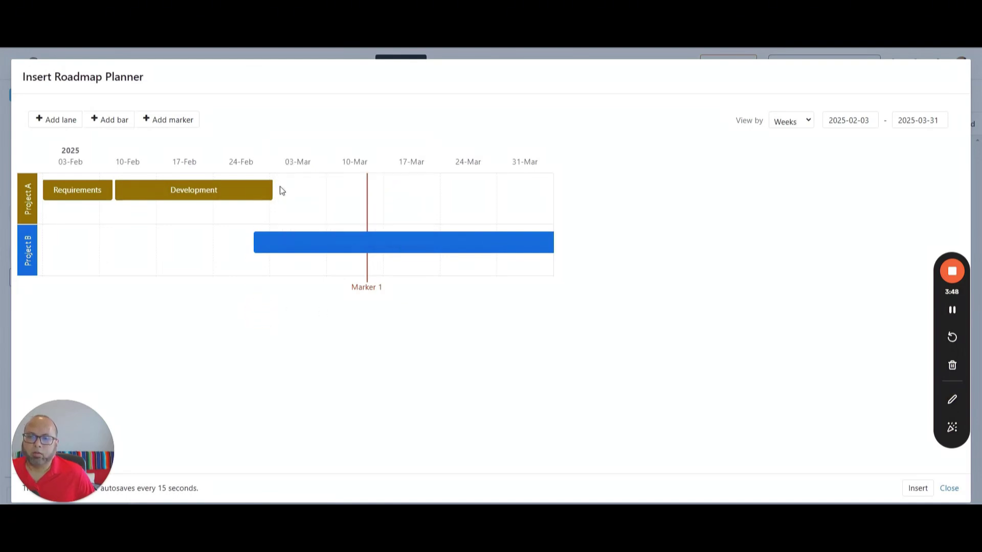
left_click(118, 125)
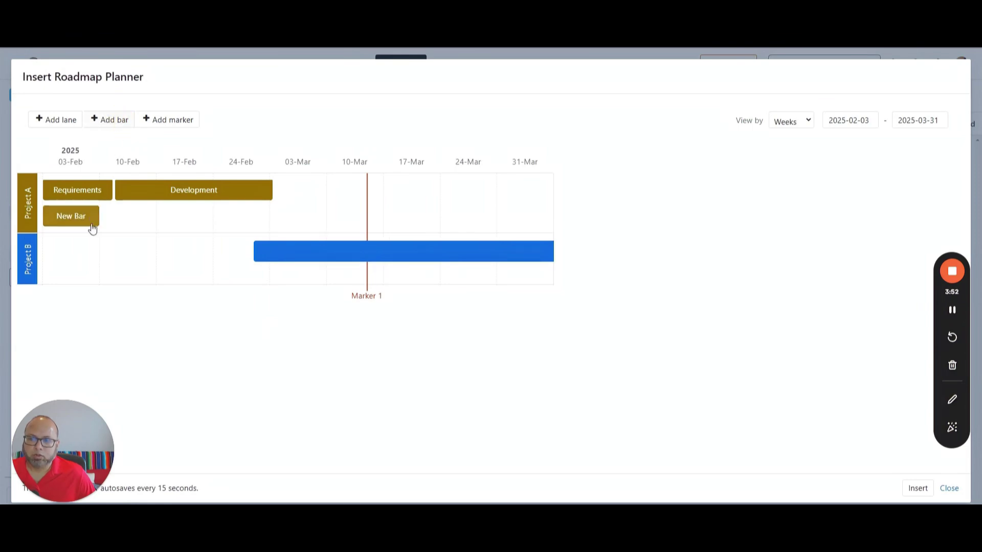
left_click_drag(67, 221, 300, 200)
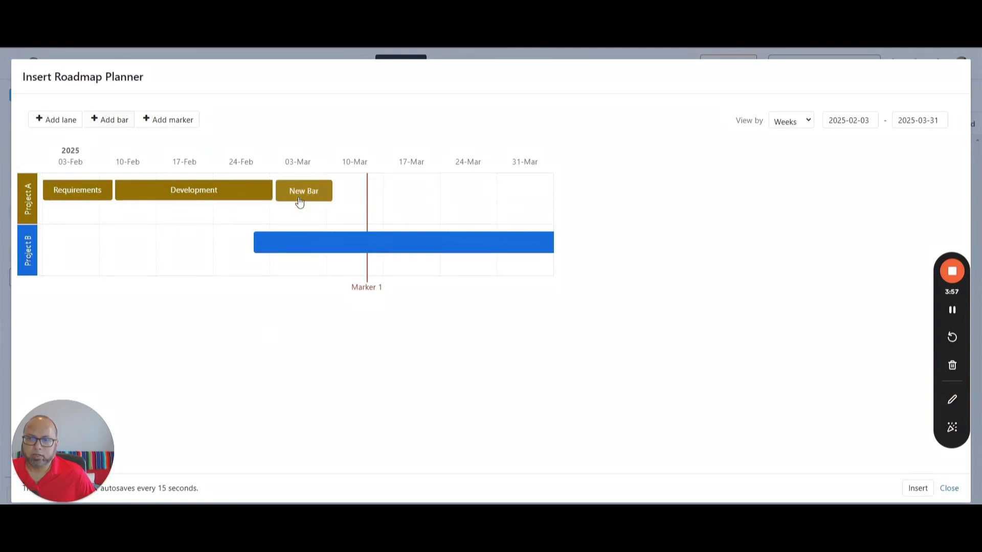
left_click(300, 195)
left_click(353, 157)
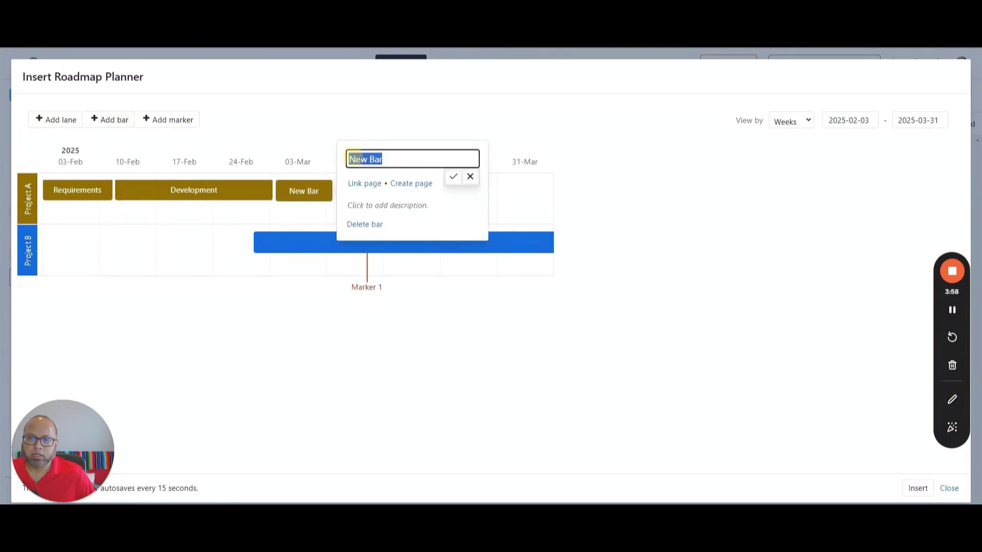
type("Testing")
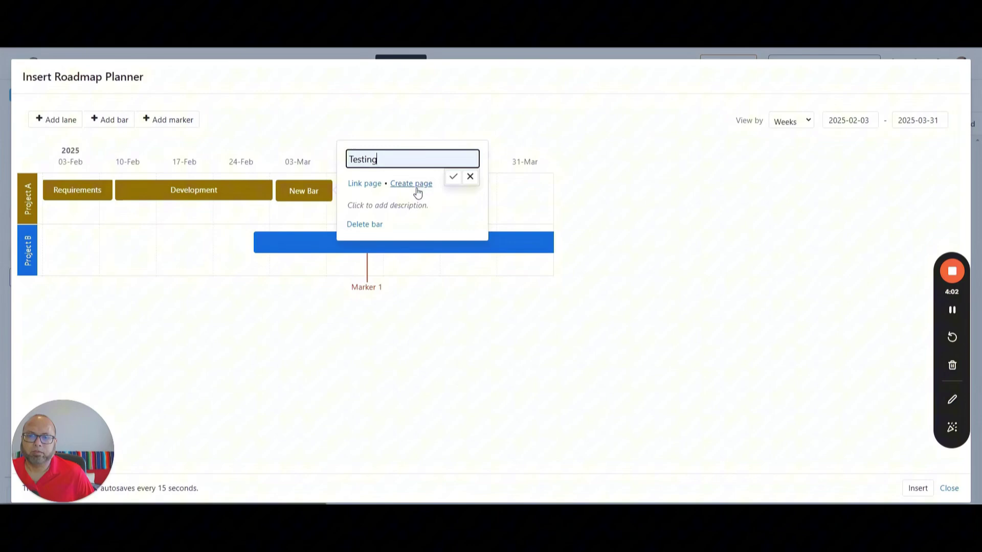
left_click(453, 176)
left_click(292, 335)
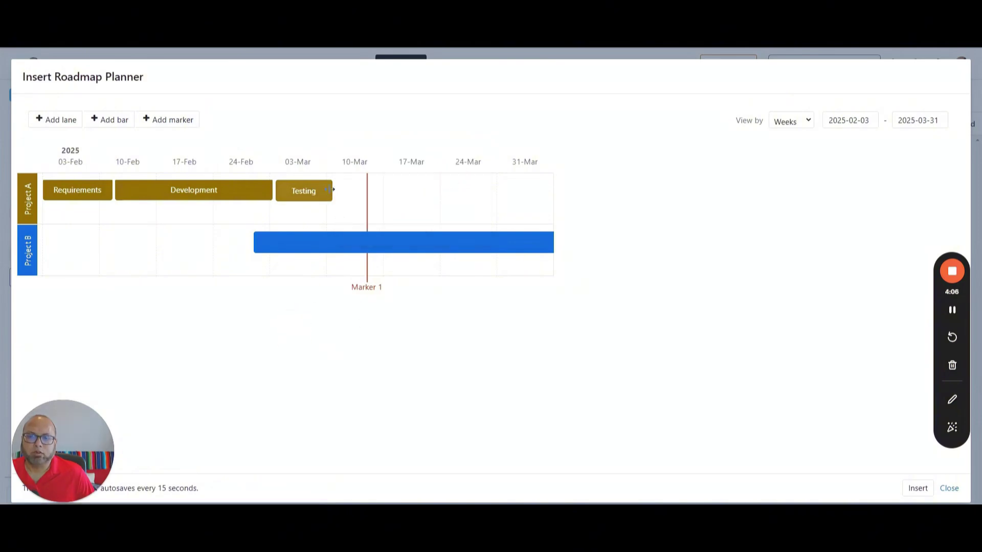
left_click_drag(331, 190, 440, 197)
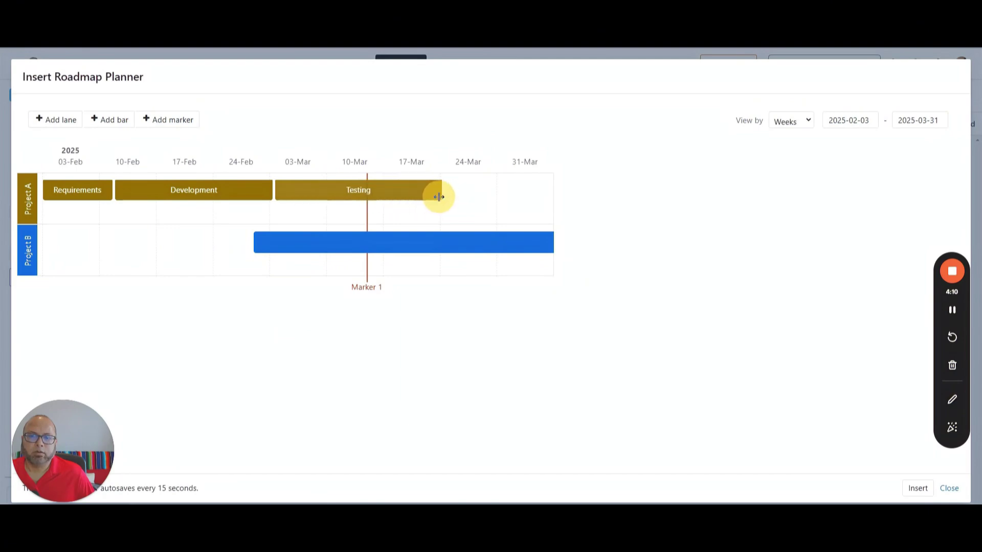
left_click_drag(438, 197, 437, 197)
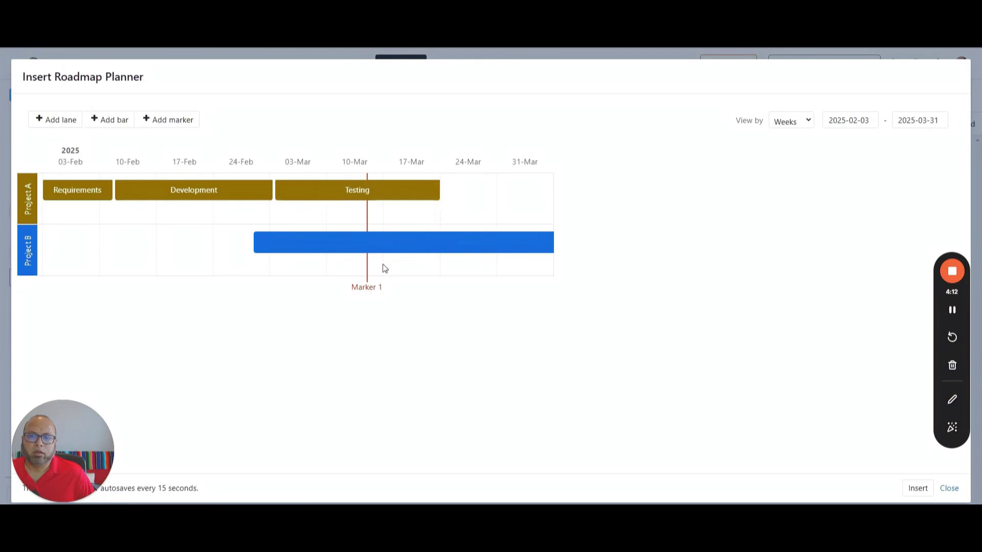
- Add a 'Deploy' bar to Project A after Testing, extended to about 31-Mar
left_click(120, 123)
left_click_drag(78, 217, 472, 196)
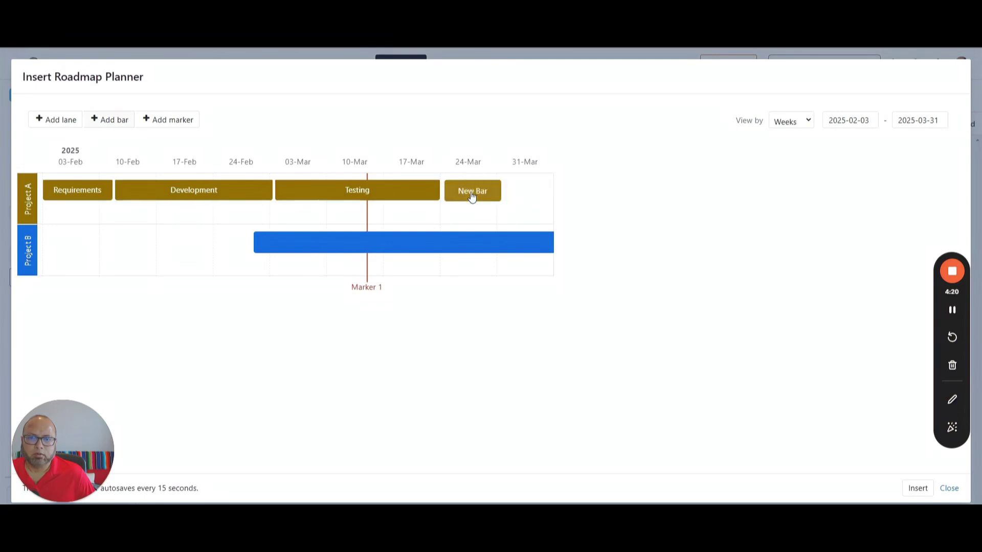
left_click(471, 197)
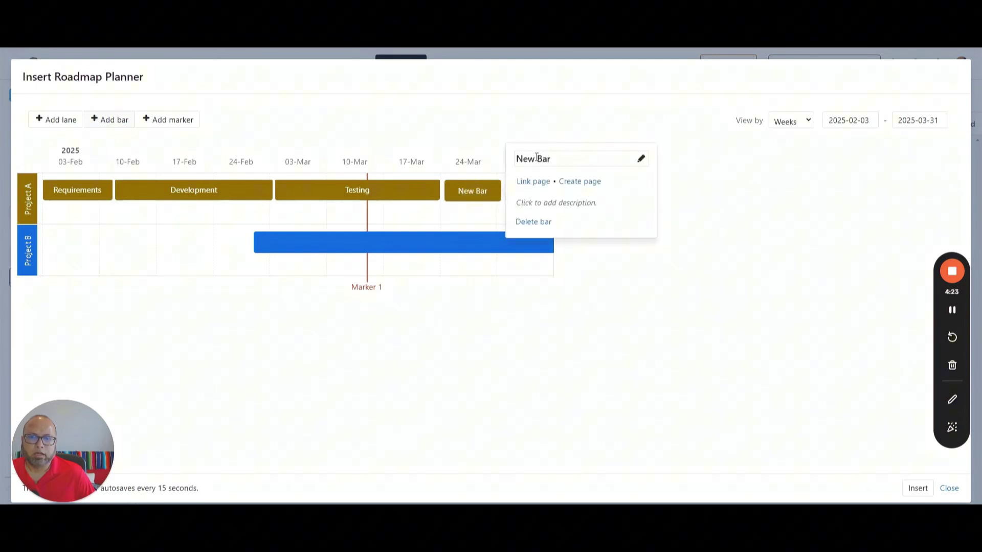
left_click(537, 156)
type("Deploy")
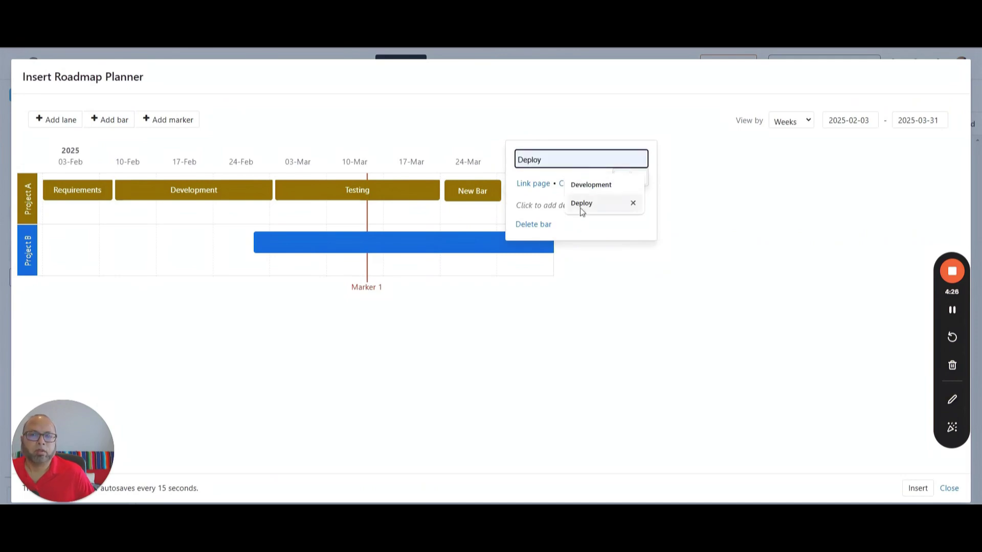
left_click(580, 204)
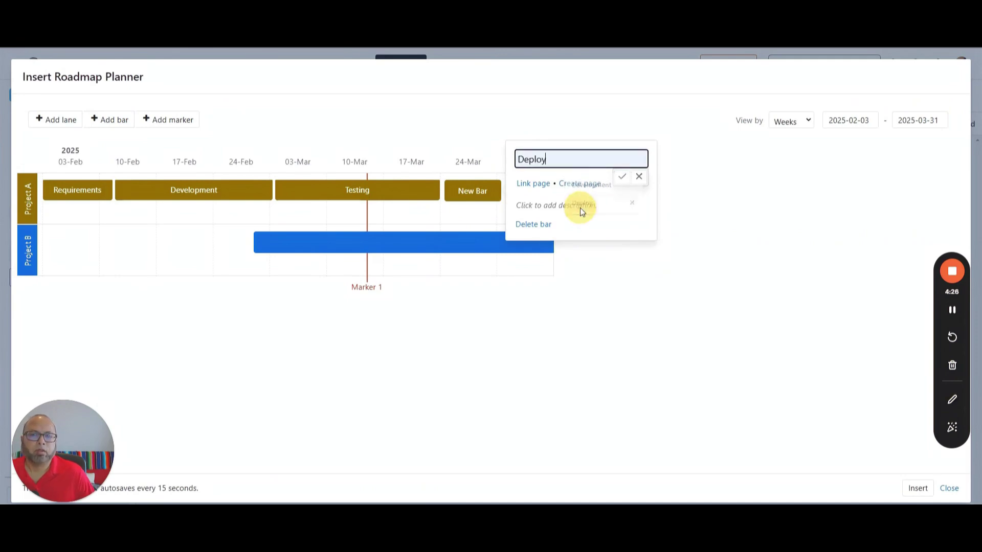
left_click(621, 180)
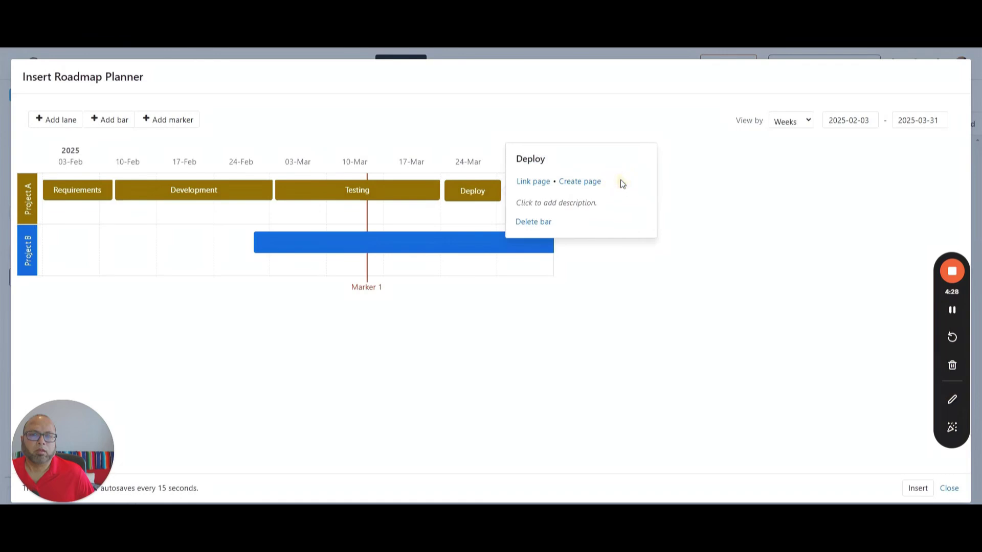
left_click(602, 263)
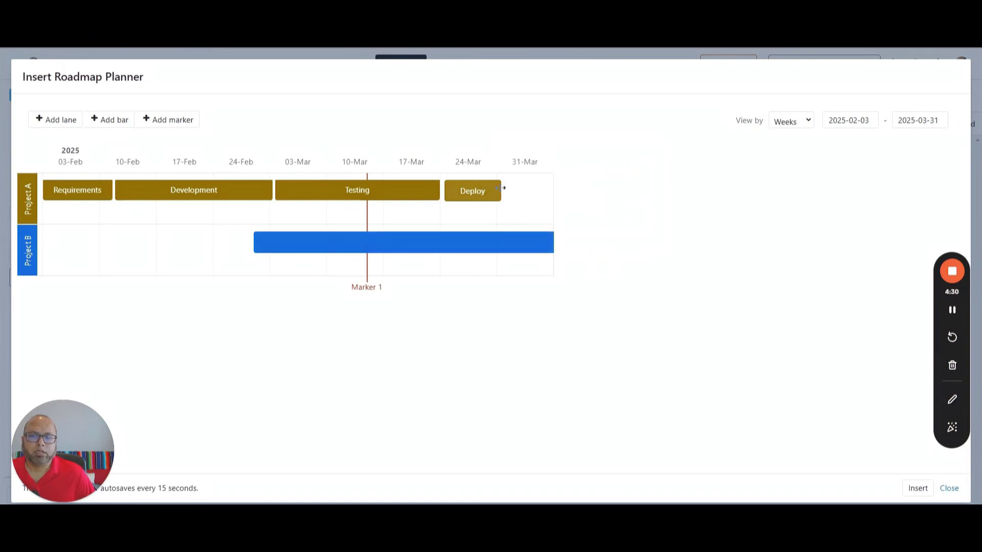
left_click_drag(501, 190, 545, 188)
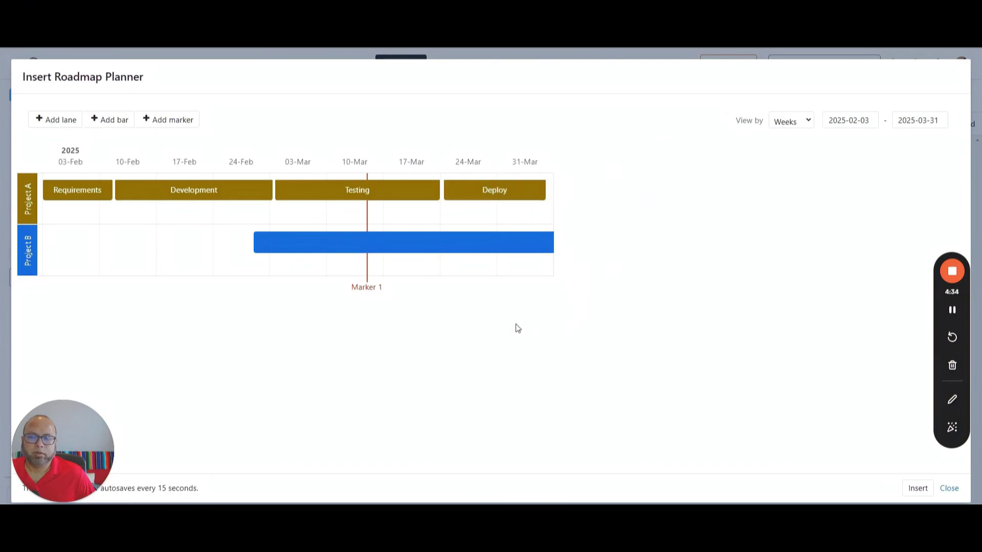
- Resize Project B's bar to roughly 10-Feb through late February and name it 'Testing'
left_click_drag(320, 236, 169, 242)
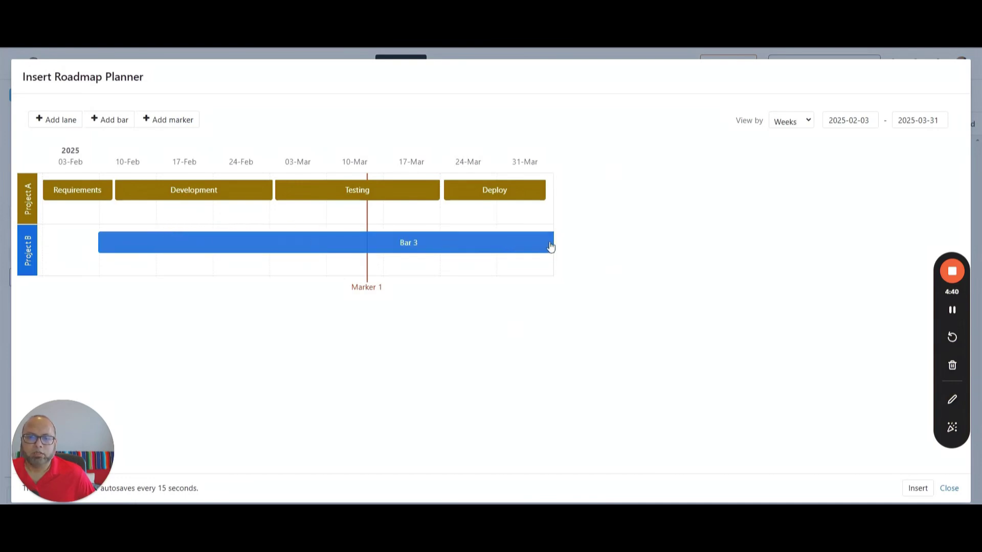
left_click_drag(550, 247, 513, 245)
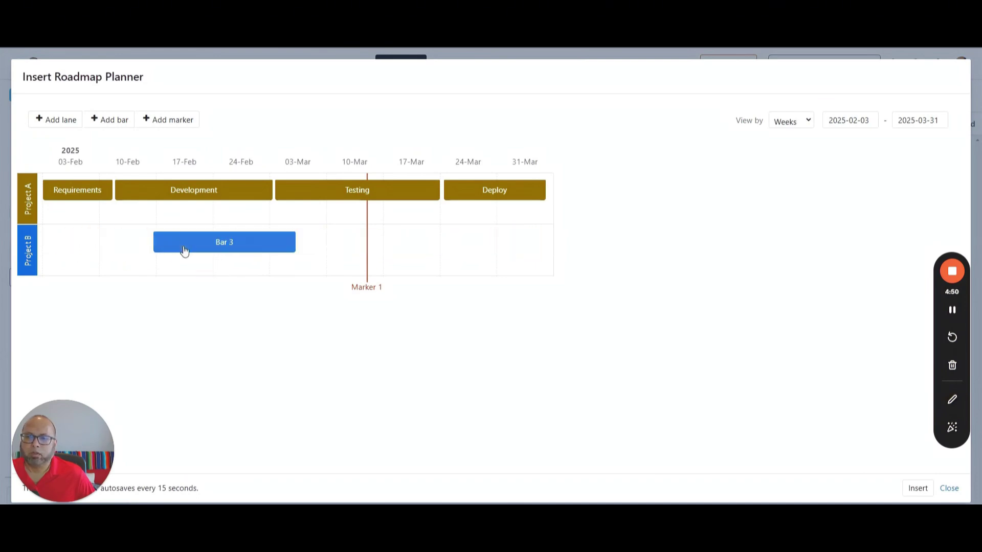
left_click_drag(202, 248, 163, 250)
left_click(164, 250)
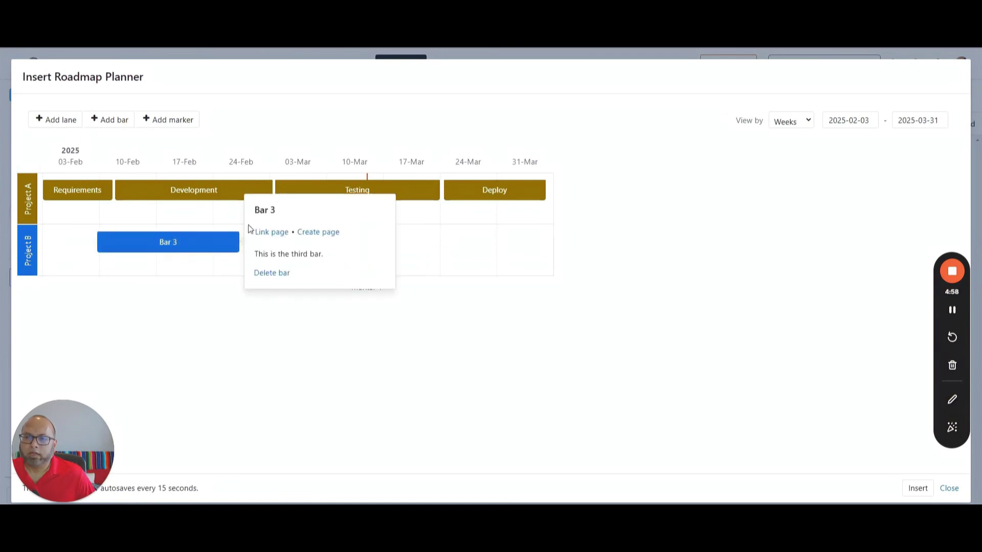
left_click(280, 211)
type("T")
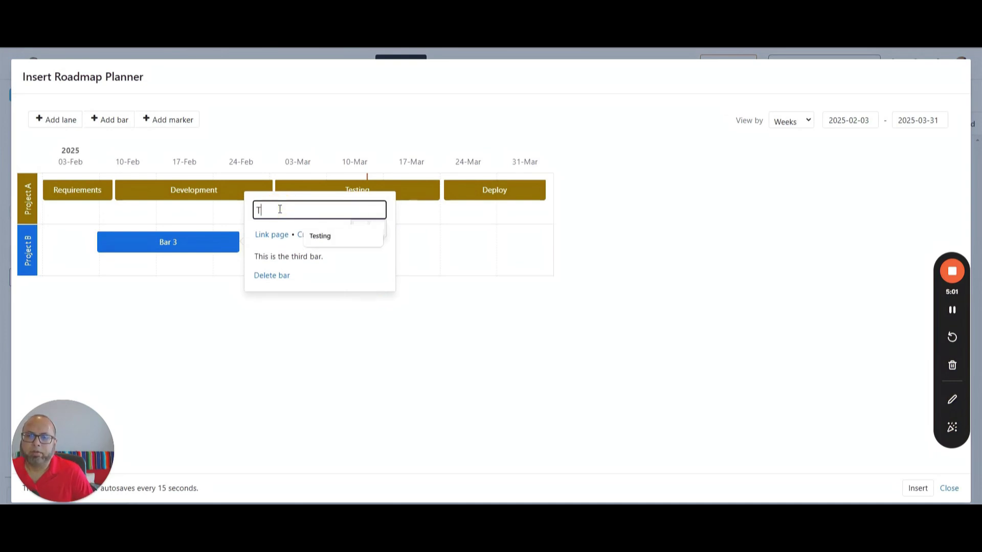
left_click(316, 236)
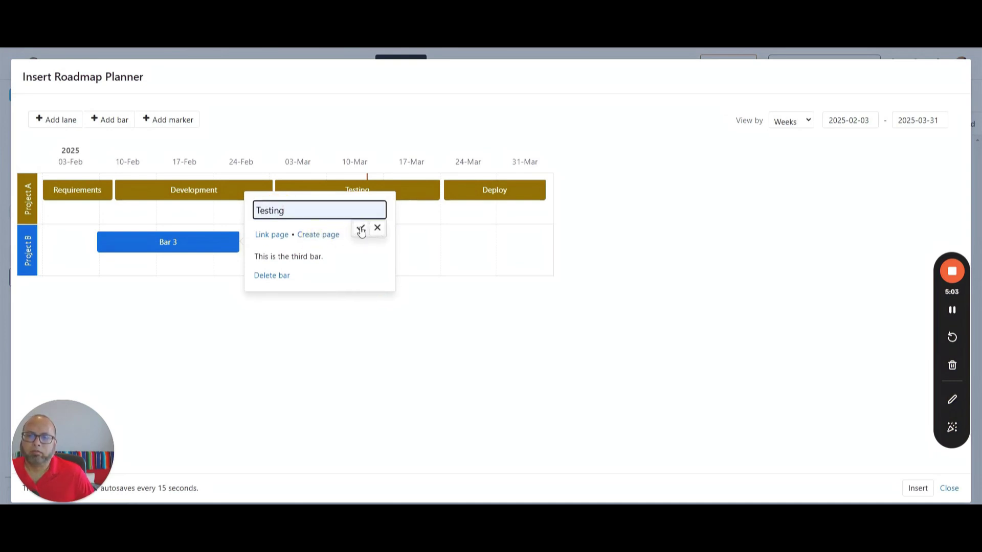
left_click(361, 229)
left_click(266, 331)
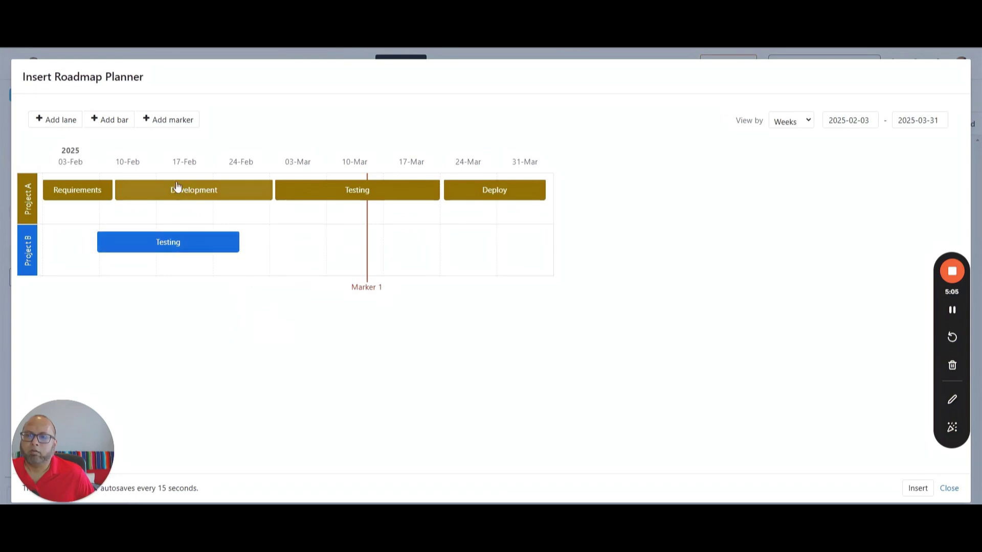
- Add a 'Deploy' bar to Project B after Testing, stretched to around 24-Mar
left_click(117, 123)
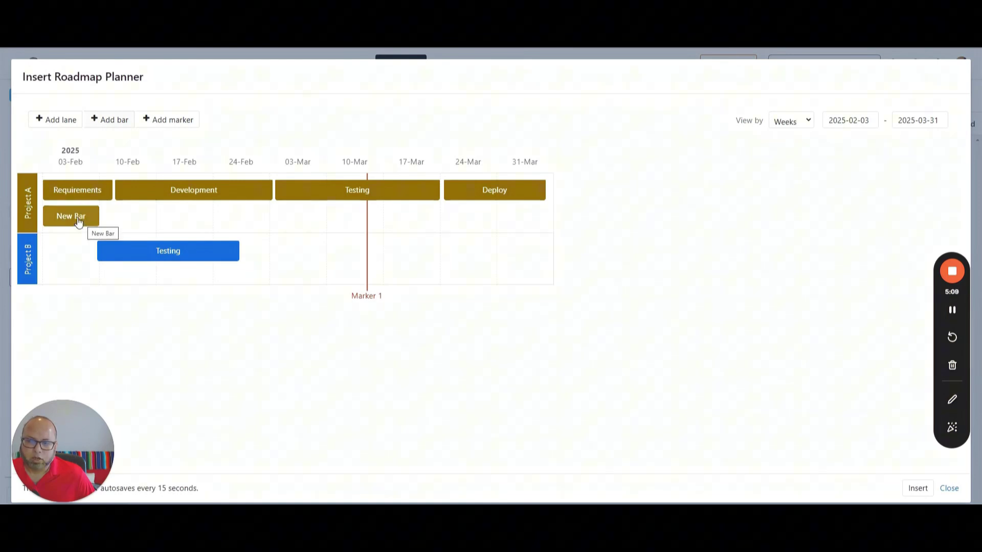
left_click_drag(78, 221, 126, 266)
left_click_drag(285, 252, 122, 267)
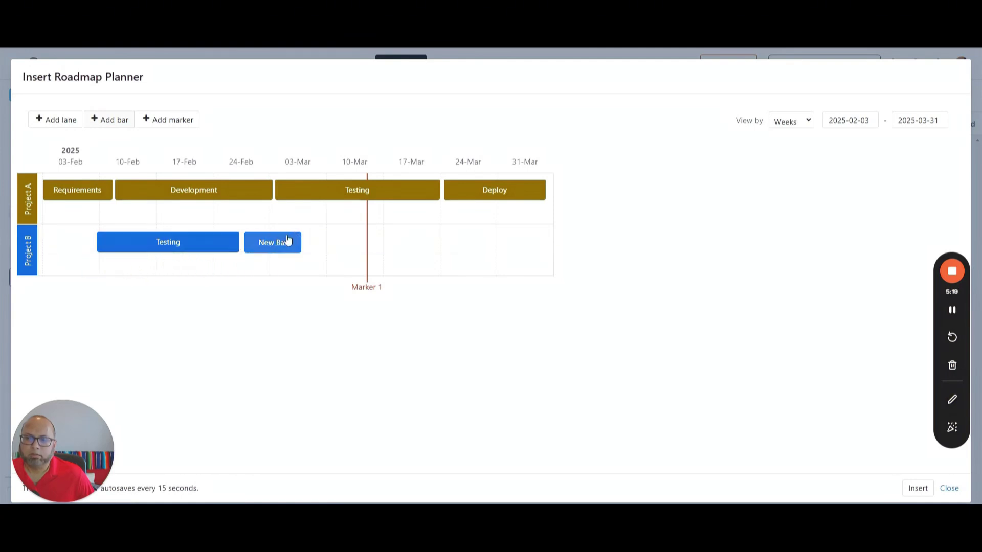
mouse_move(285, 242)
left_mouse_down()
mouse_move(286, 267)
mouse_move(221, 276)
mouse_move(275, 250)
left_mouse_up()
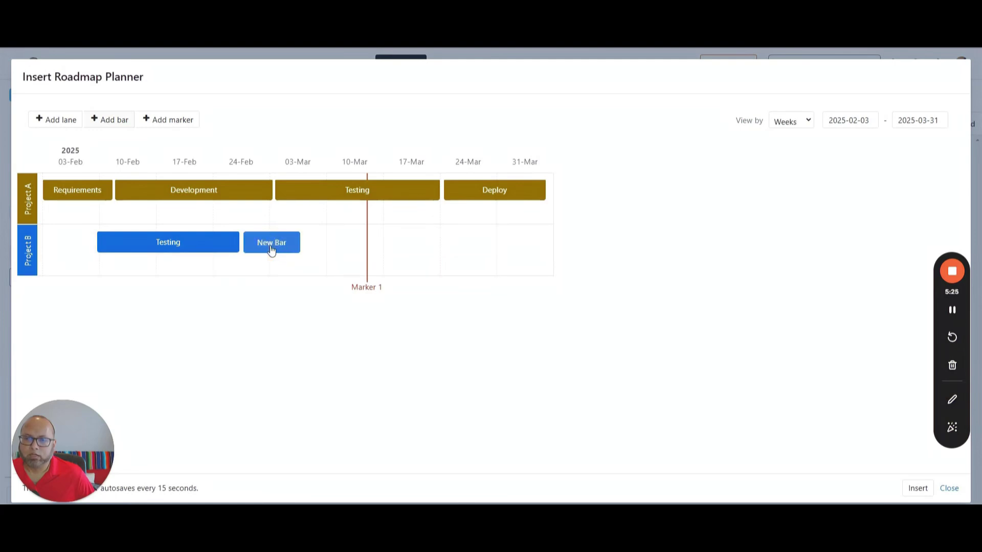
left_click(271, 247)
left_click(330, 209)
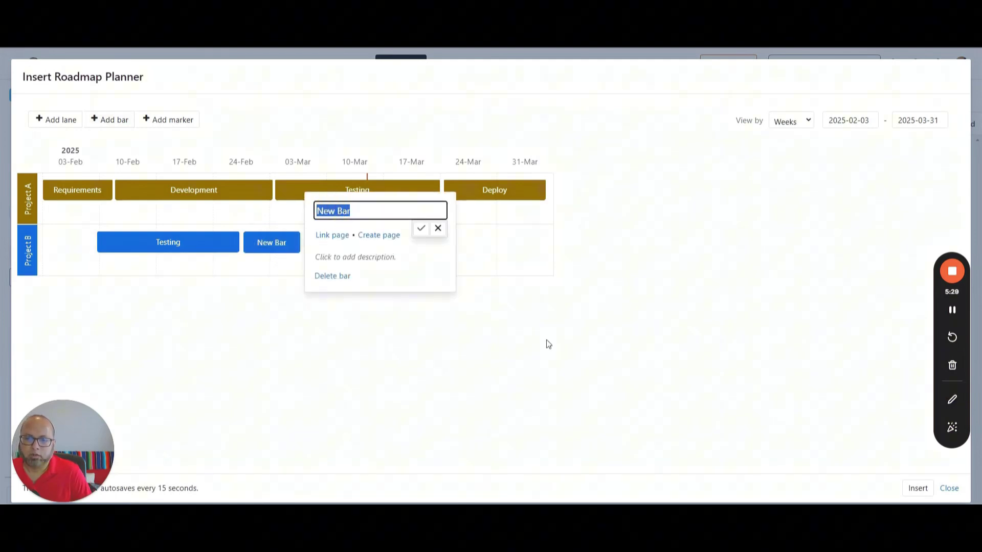
type("De")
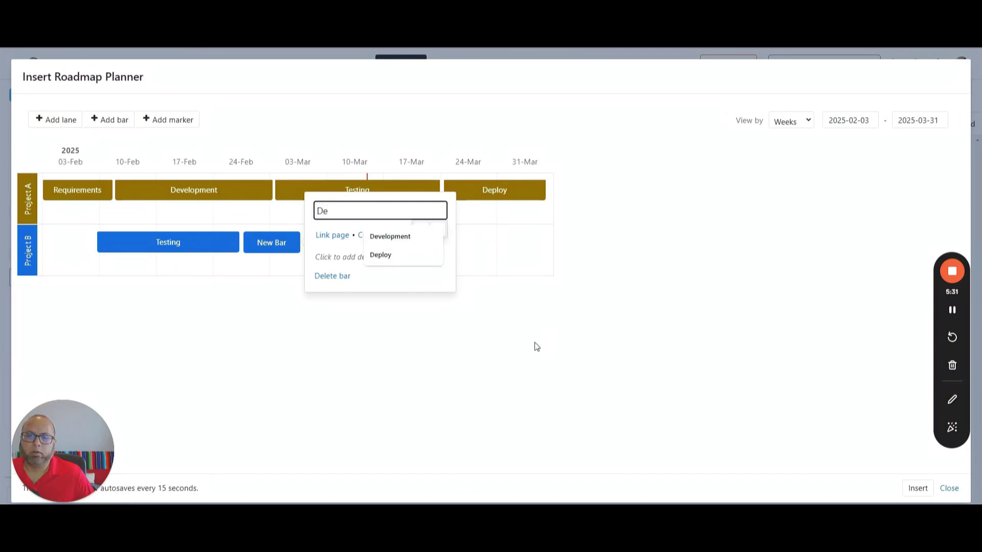
left_click(378, 254)
left_click(421, 228)
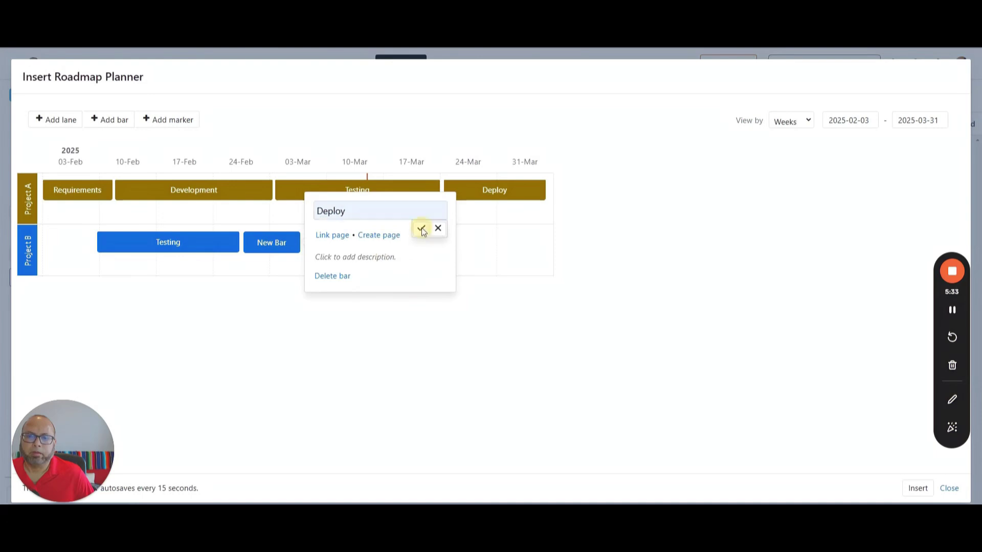
left_click(333, 333)
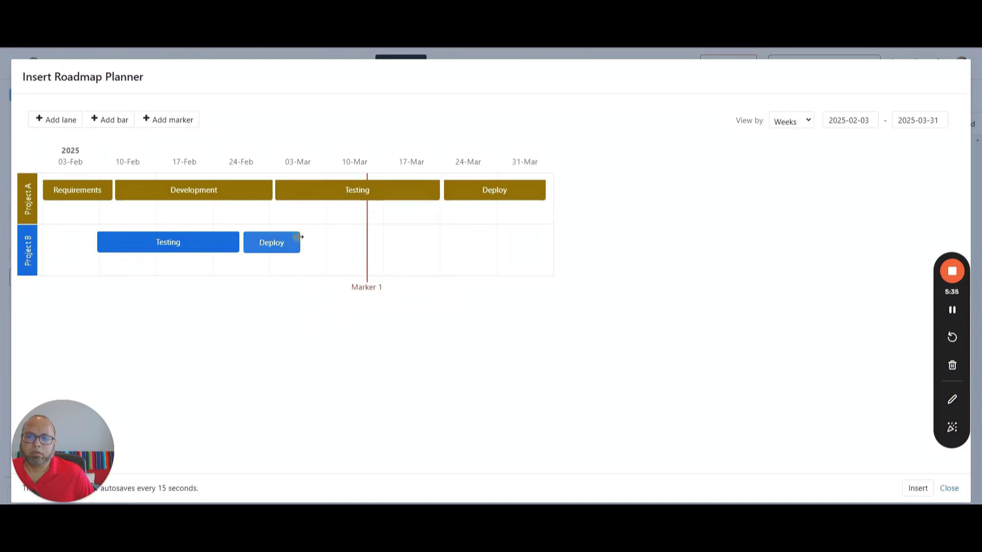
left_click_drag(300, 237, 440, 242)
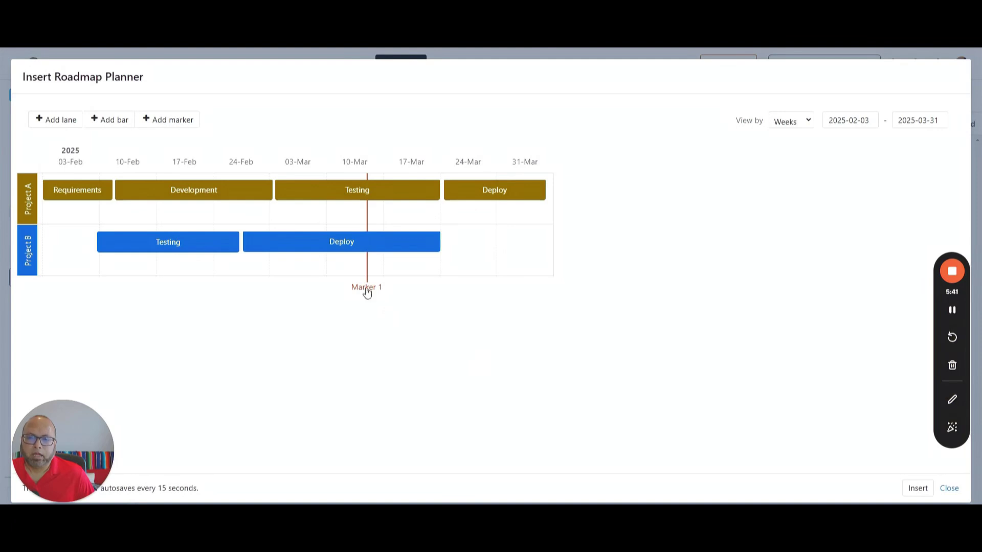
- Add a 'Warranty' bar to Project B after Deploy through 31-Mar, and move Marker 1 toward 03-Mar
left_click(114, 120)
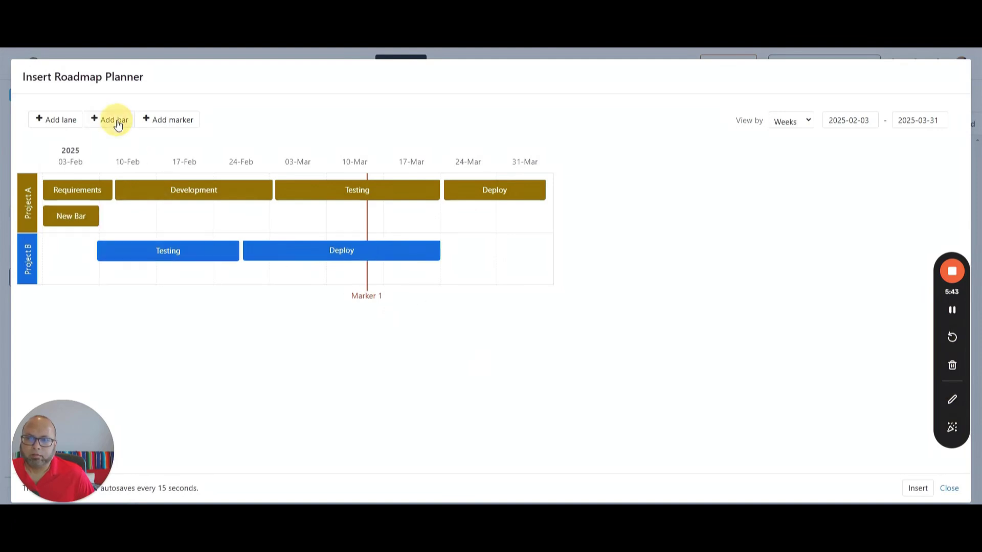
left_click_drag(82, 217, 481, 248)
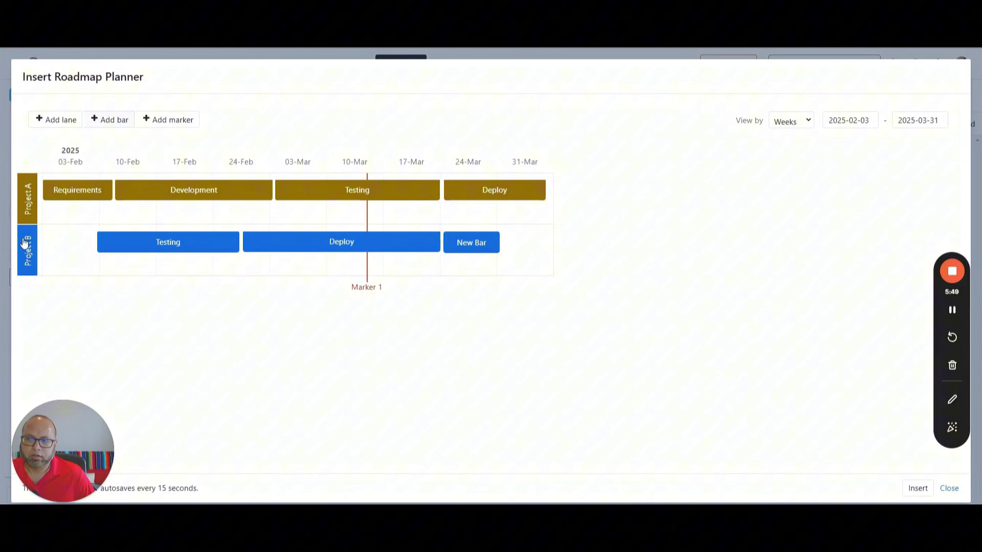
left_click(470, 247)
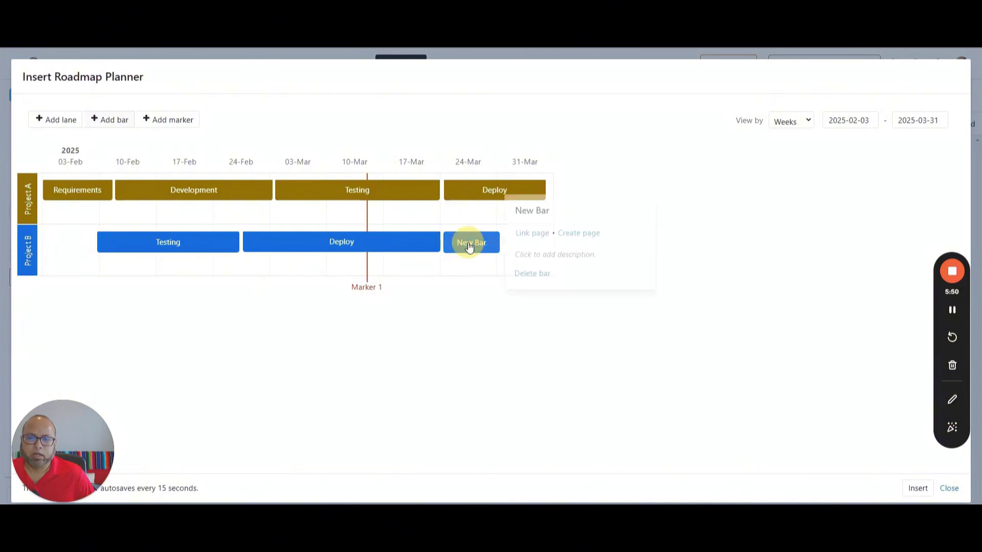
left_click(533, 213)
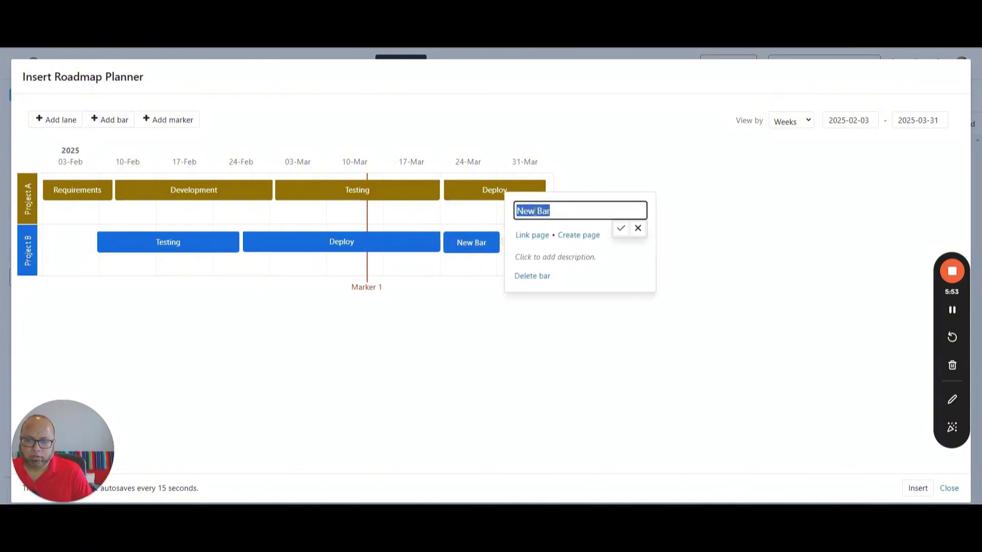
type("Warranty")
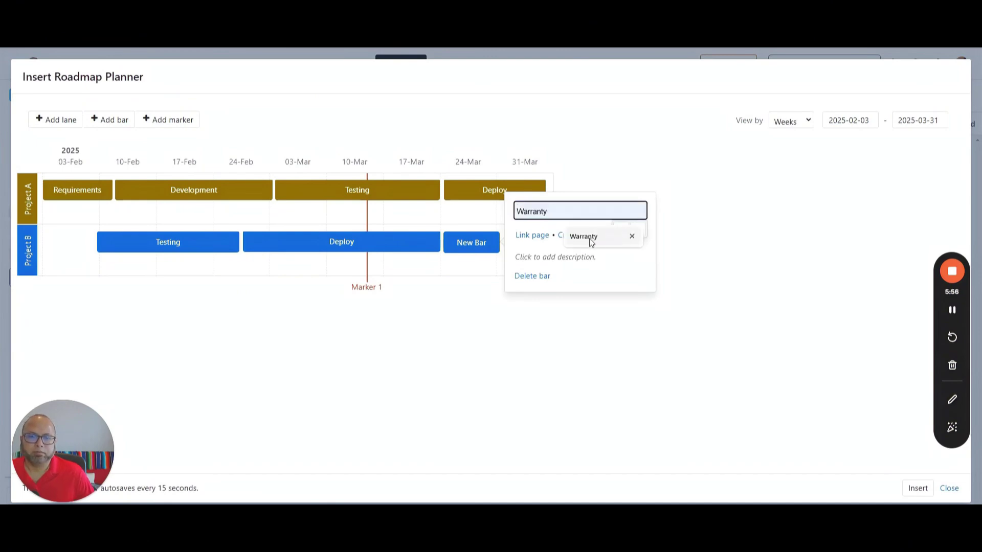
left_click(592, 238)
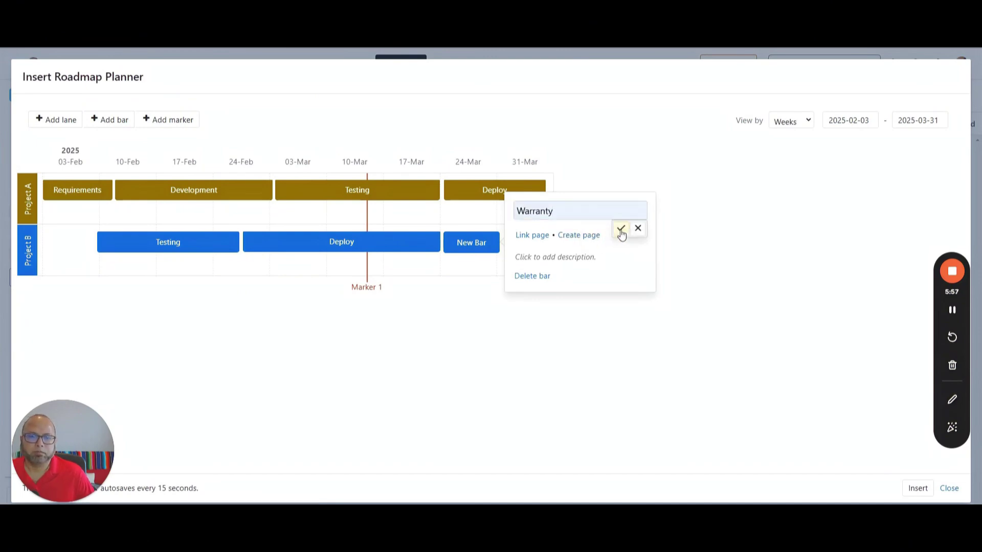
left_click(621, 228)
left_click(490, 264)
left_click_drag(499, 242, 548, 241)
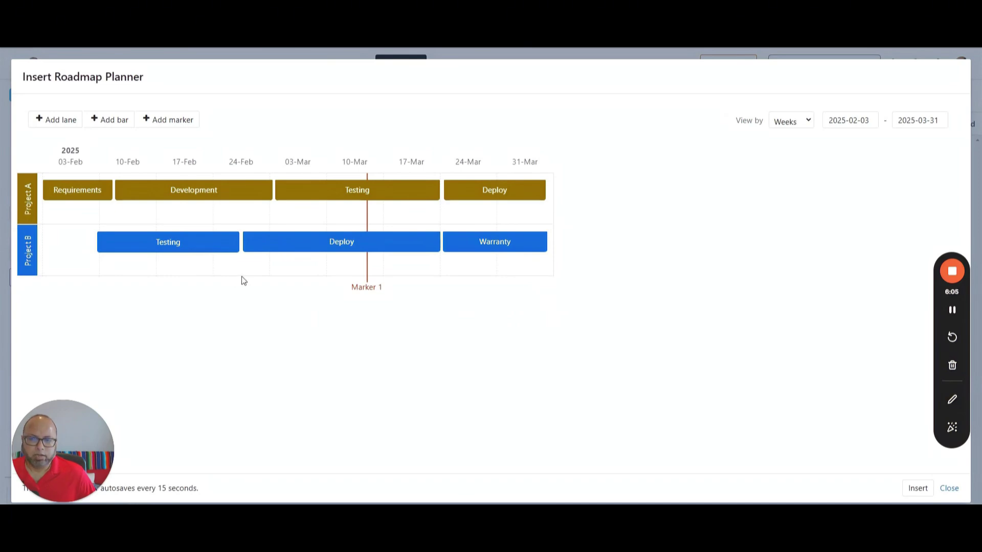
mouse_move(365, 275)
left_mouse_down()
mouse_move(282, 274)
mouse_move(329, 278)
left_mouse_up()
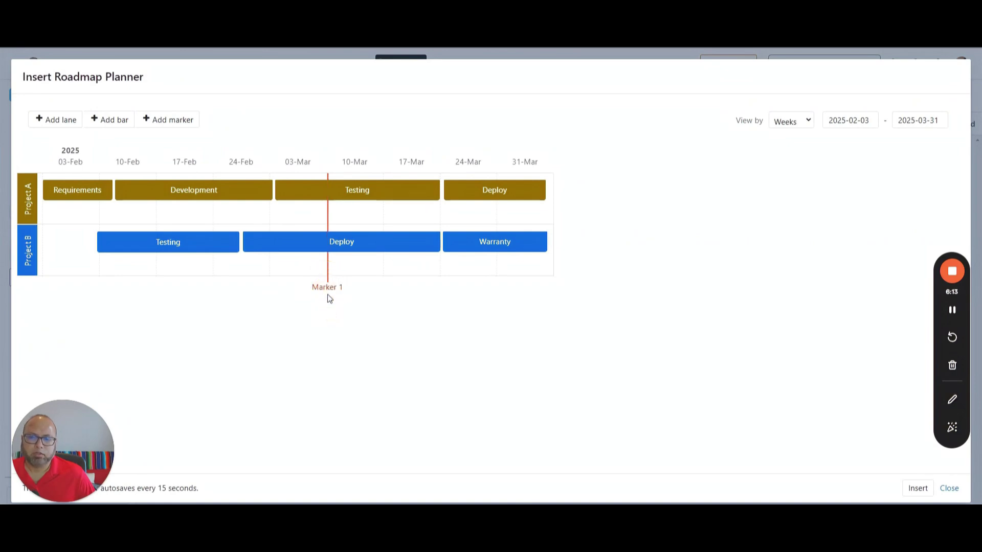
- Relabel Marker 1 as 'We are here' and nudge it to just after 03-Mar
left_click(324, 289)
left_click(324, 307)
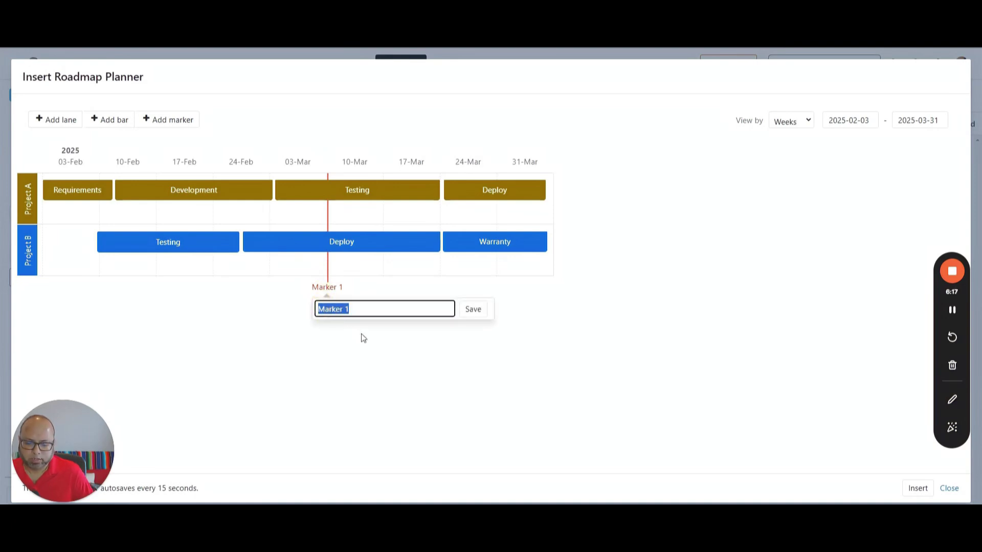
type("We are here")
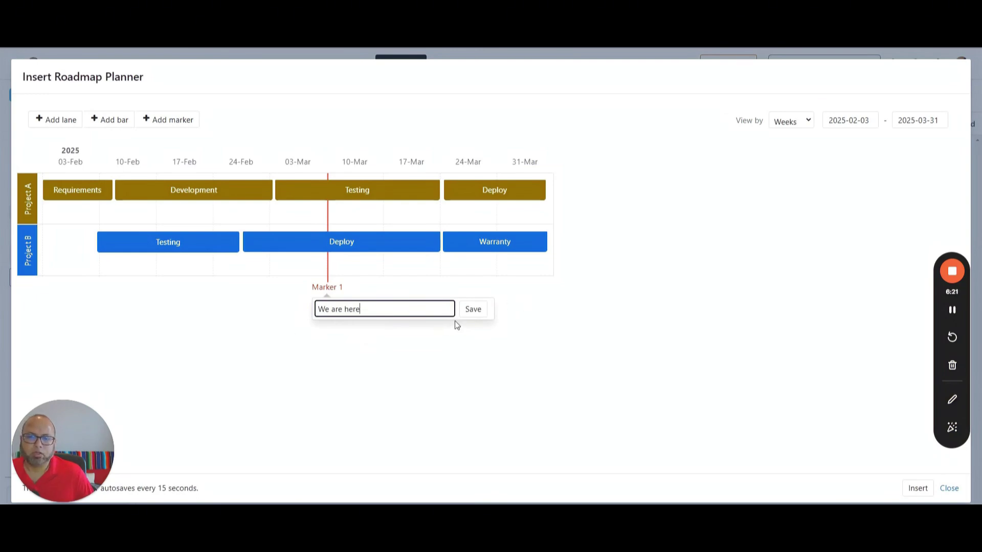
left_click(471, 309)
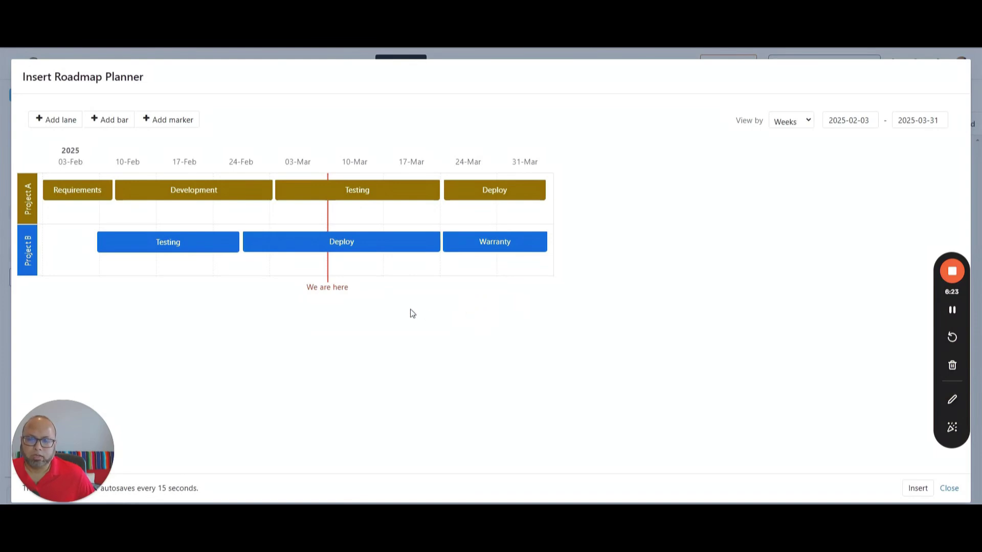
mouse_move(328, 261)
left_mouse_down()
mouse_move(390, 260)
mouse_move(326, 254)
mouse_move(323, 268)
left_mouse_up()
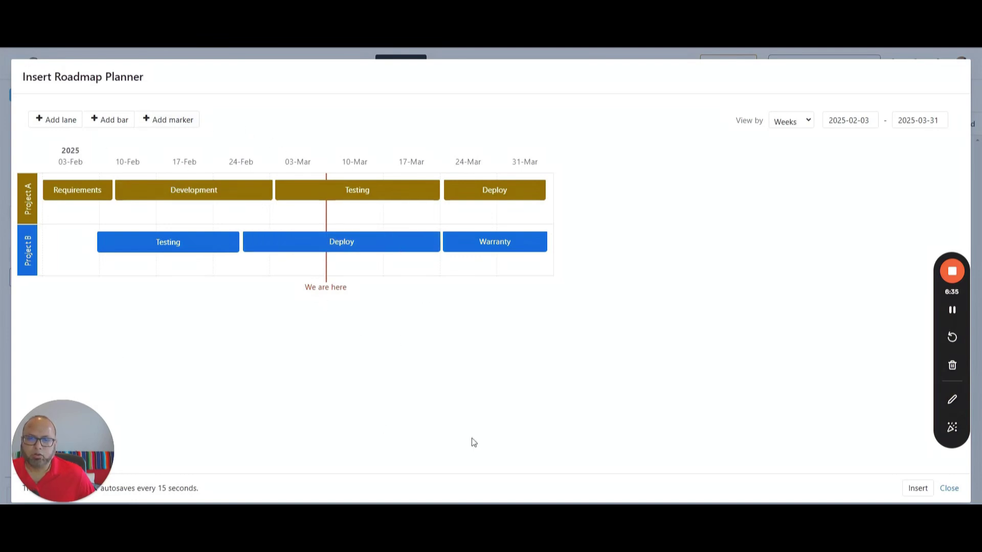
- Insert the roadmap into the My Project Timelines page and publish the page
left_click(917, 489)
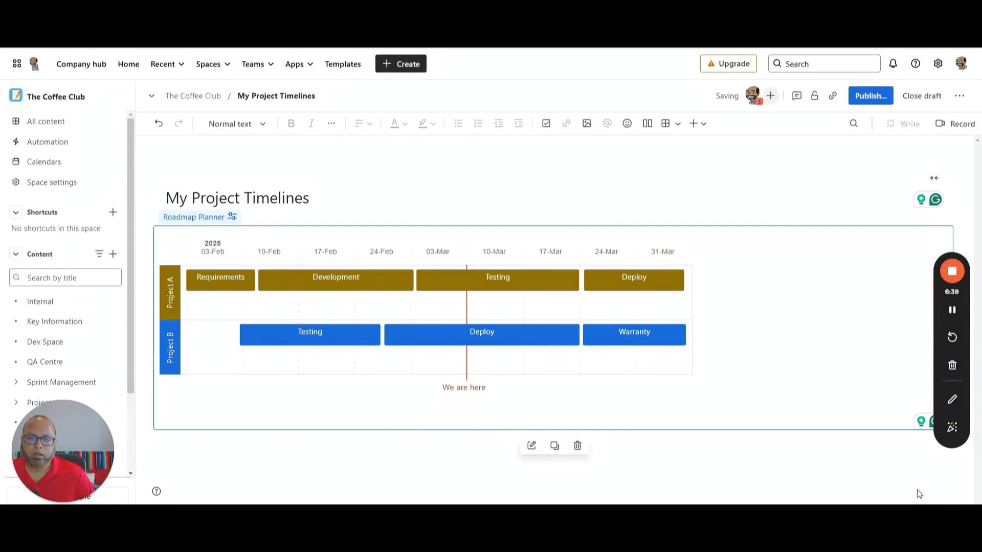
left_click(878, 96)
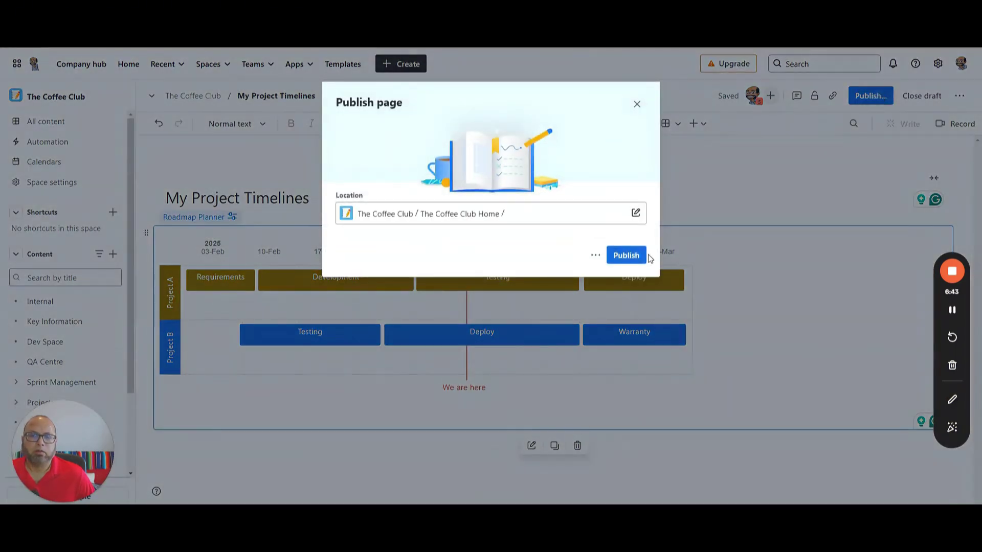
left_click(640, 255)
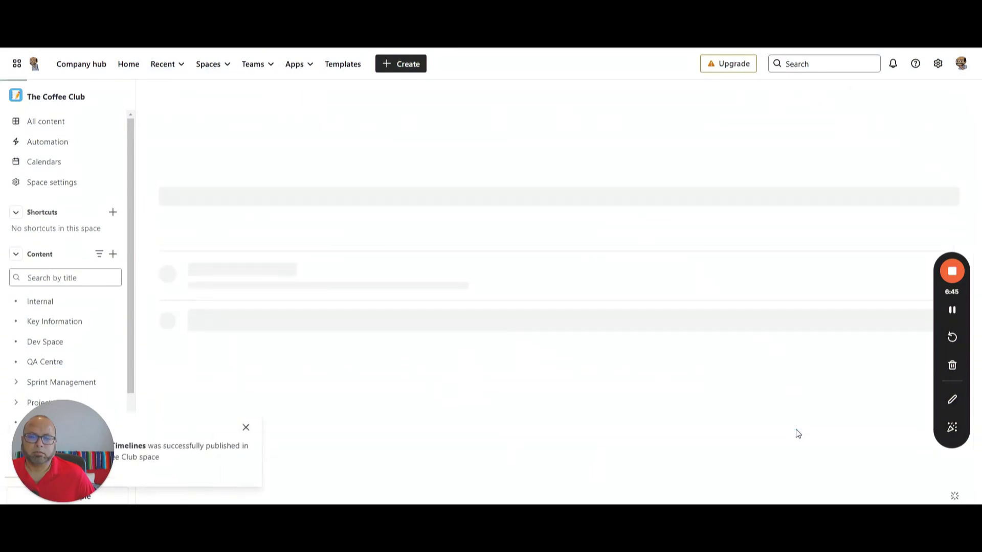